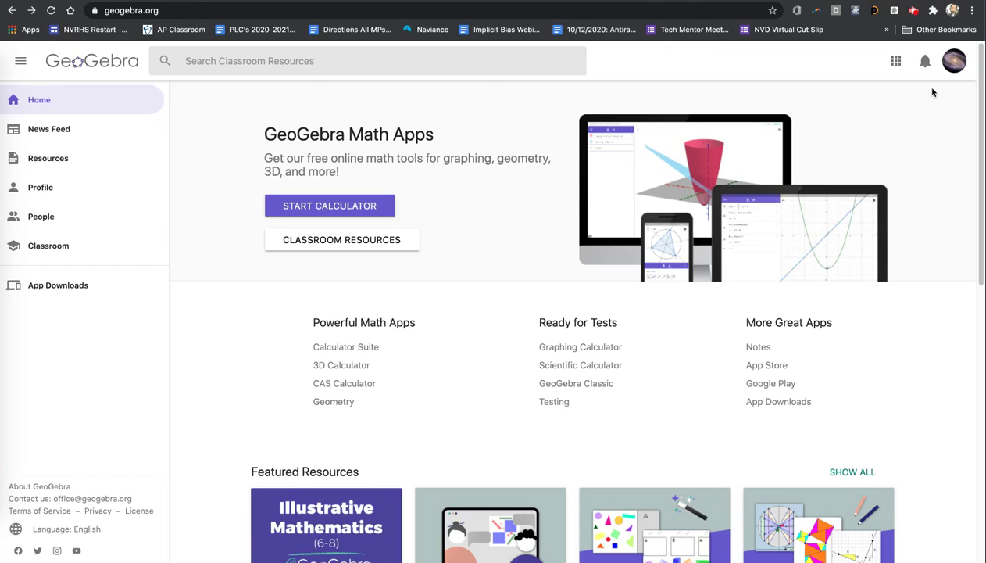
Step: Launch the Geometry app from the geogebra.org apps menu
left_click(891, 65)
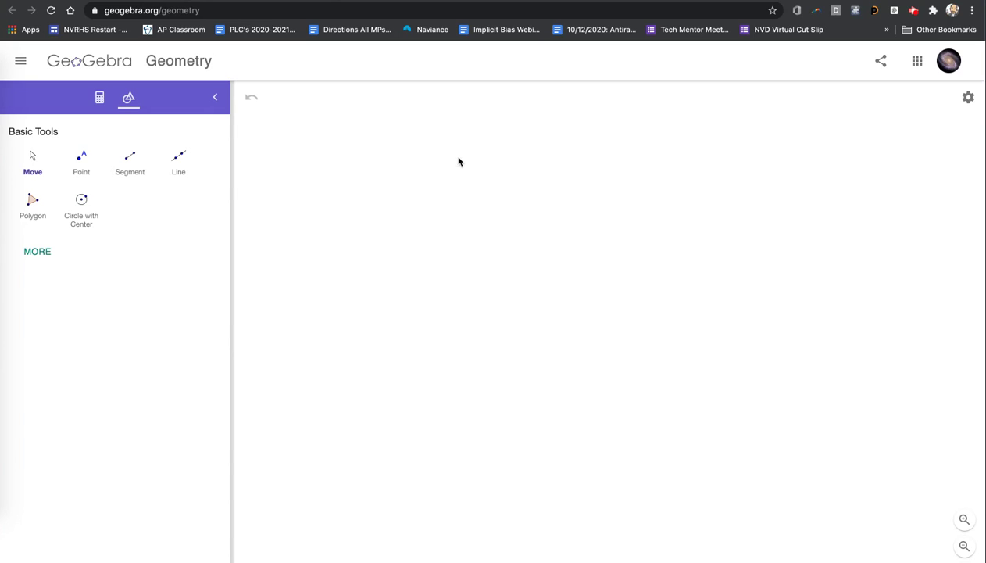
Step: Turn on coordinate axes and major gridlines, then shift the origin toward the lower left
left_click(33, 163)
left_click(32, 158)
right_click(538, 180)
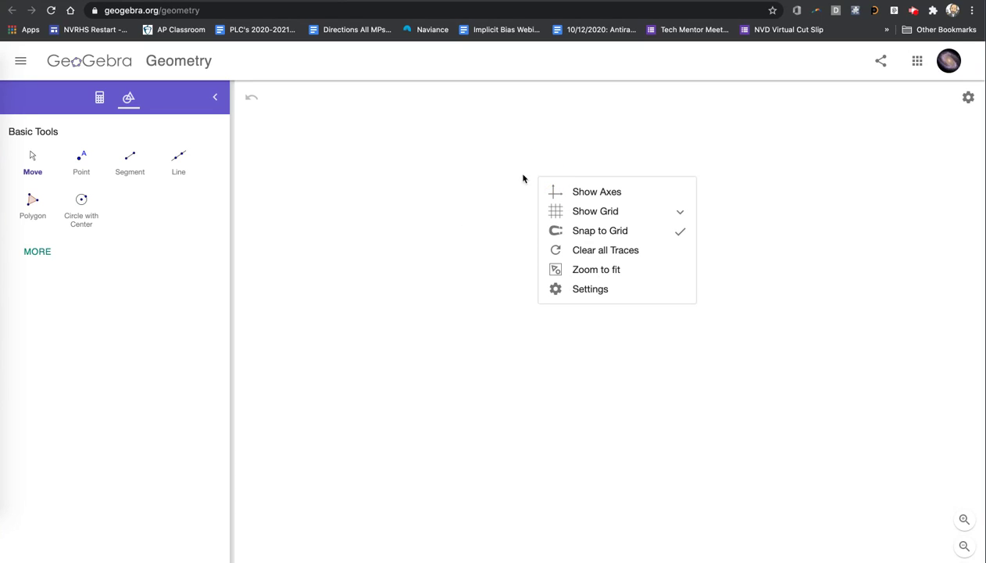
left_click(586, 194)
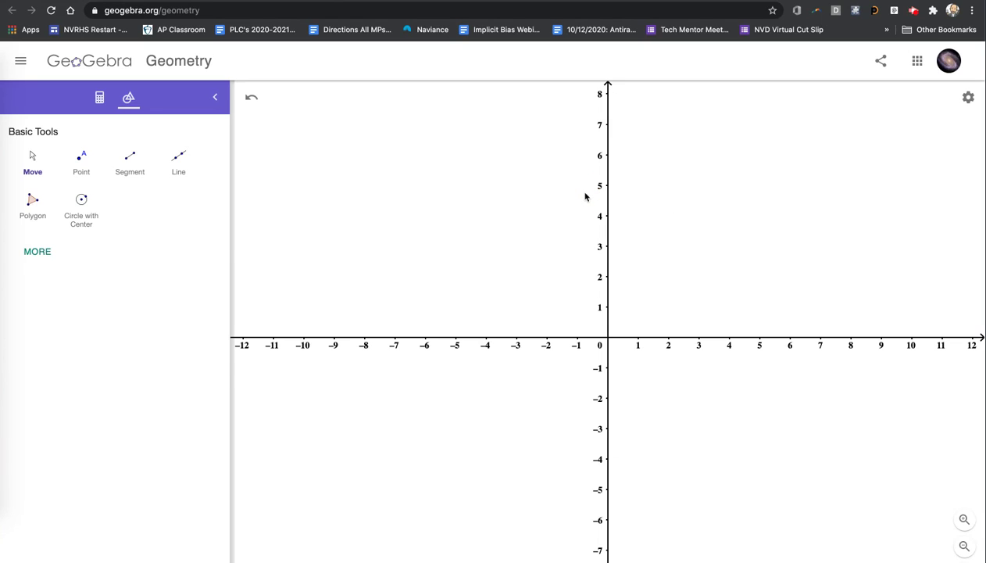
right_click(680, 206)
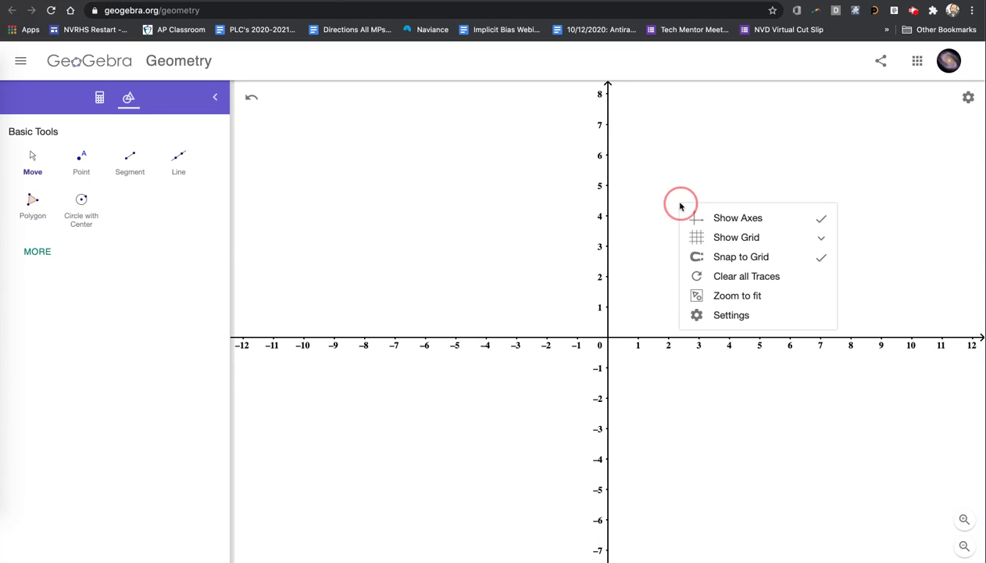
left_click(725, 236)
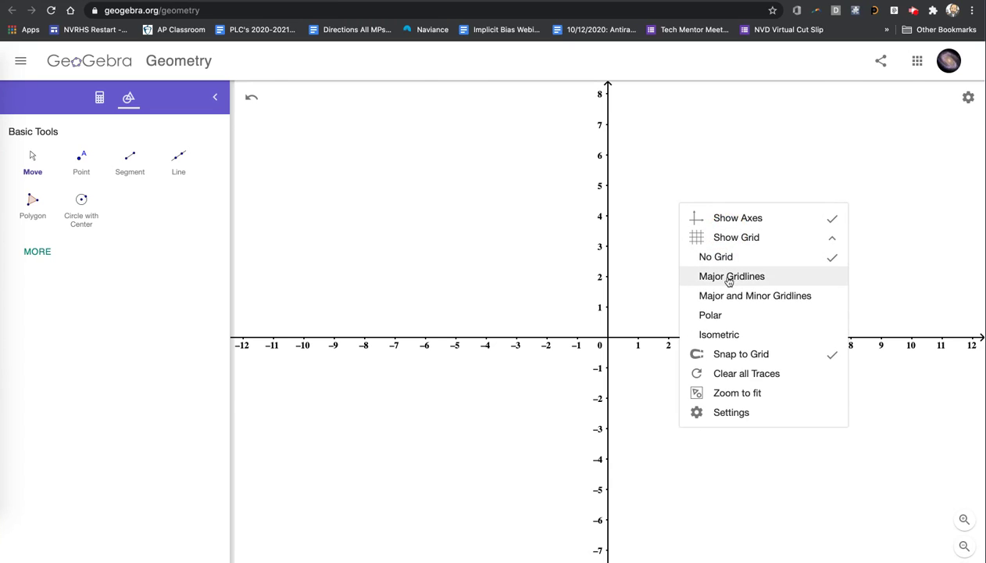
left_click(728, 278)
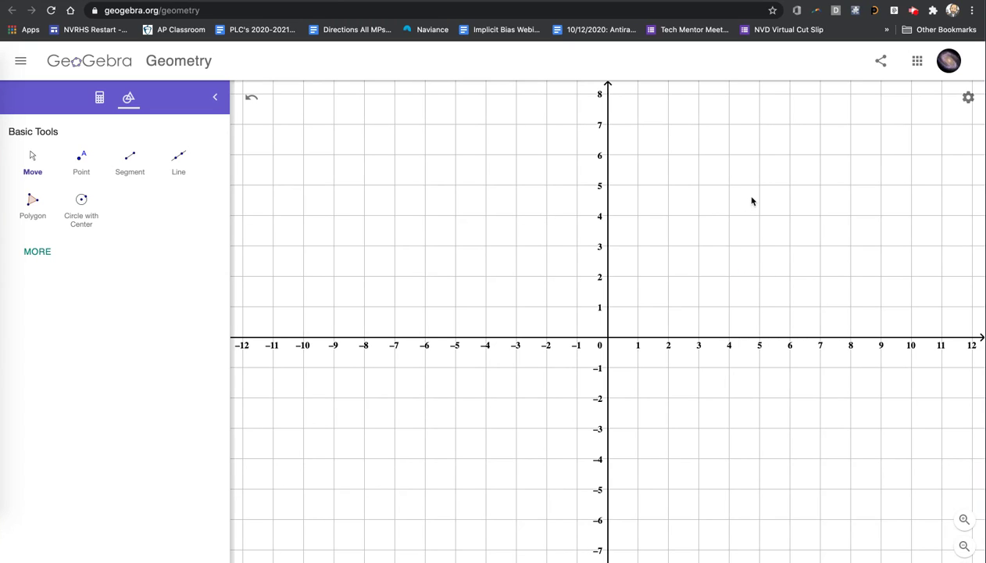
left_click_drag(752, 202, 566, 294)
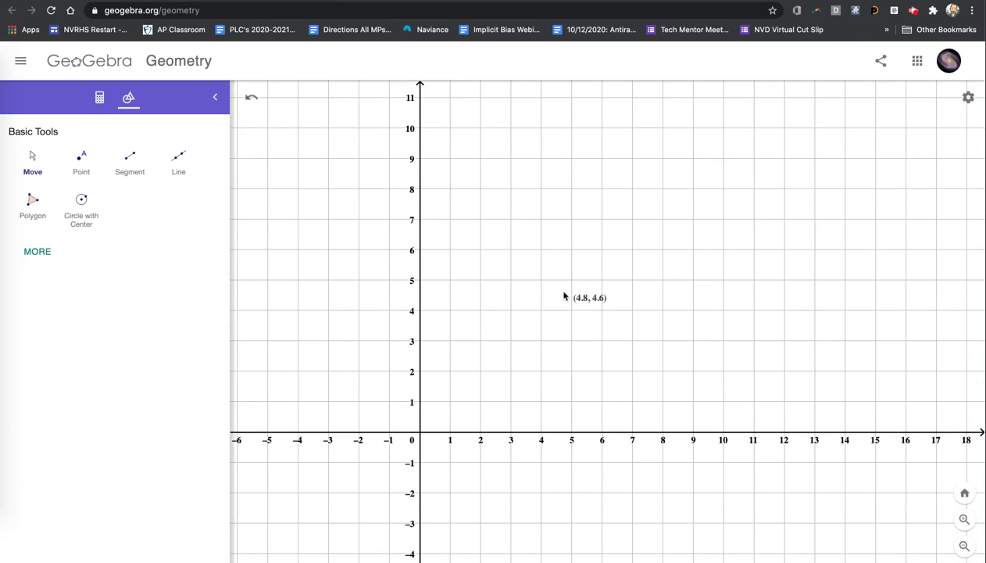
Step: Plot point A at (3,7) through the Algebra input bar
left_click(99, 99)
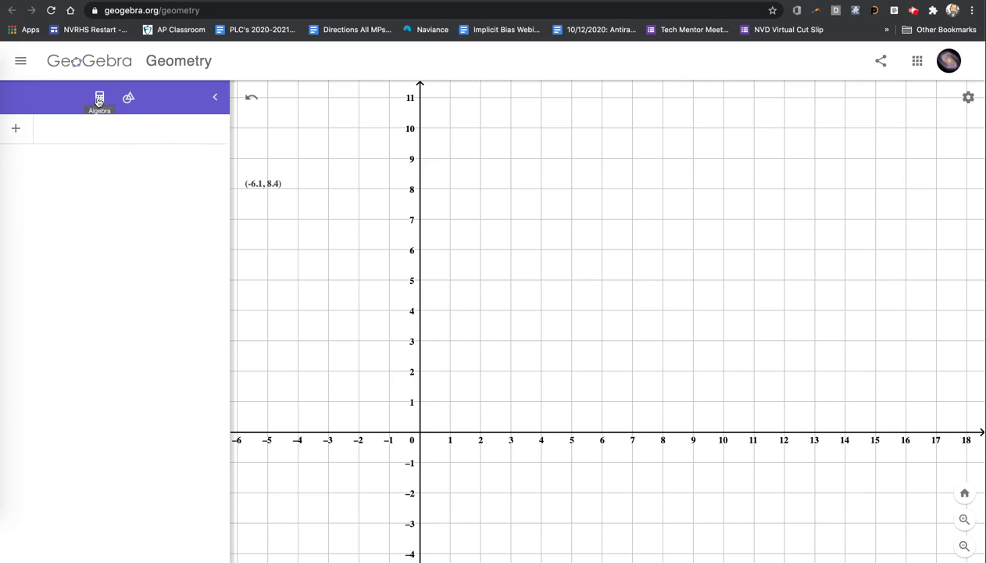
left_click(61, 132)
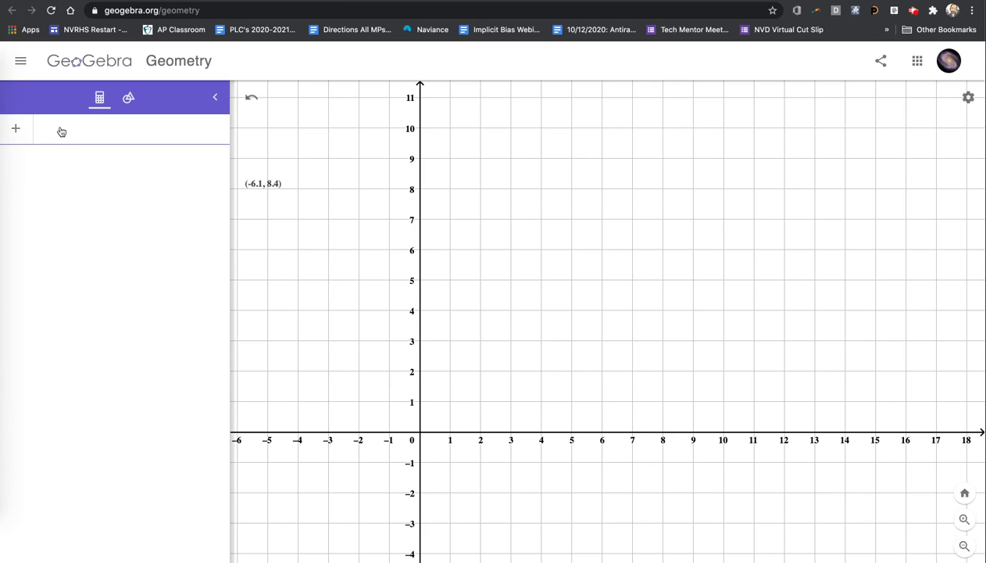
type("(")
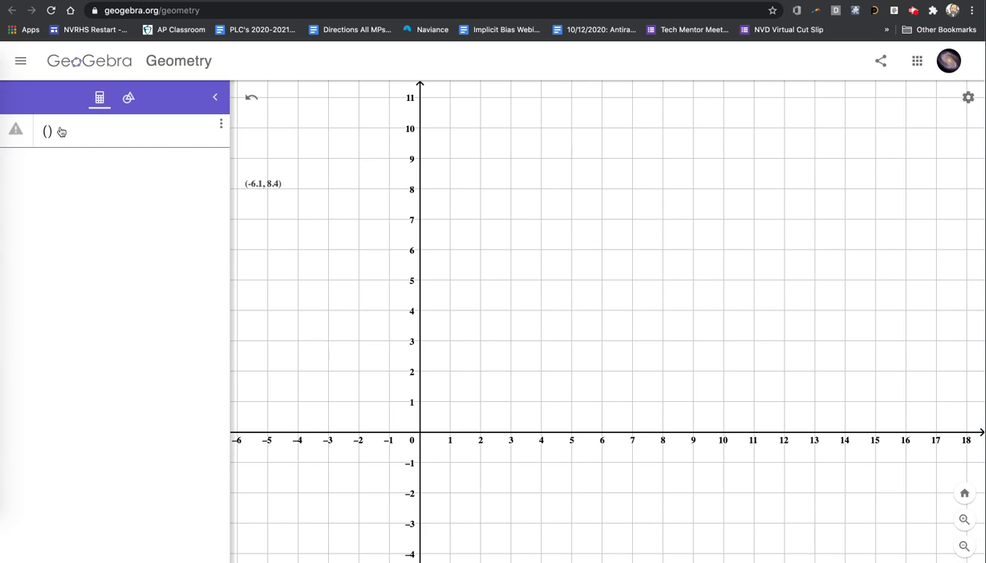
type("3,7")
key("Return")
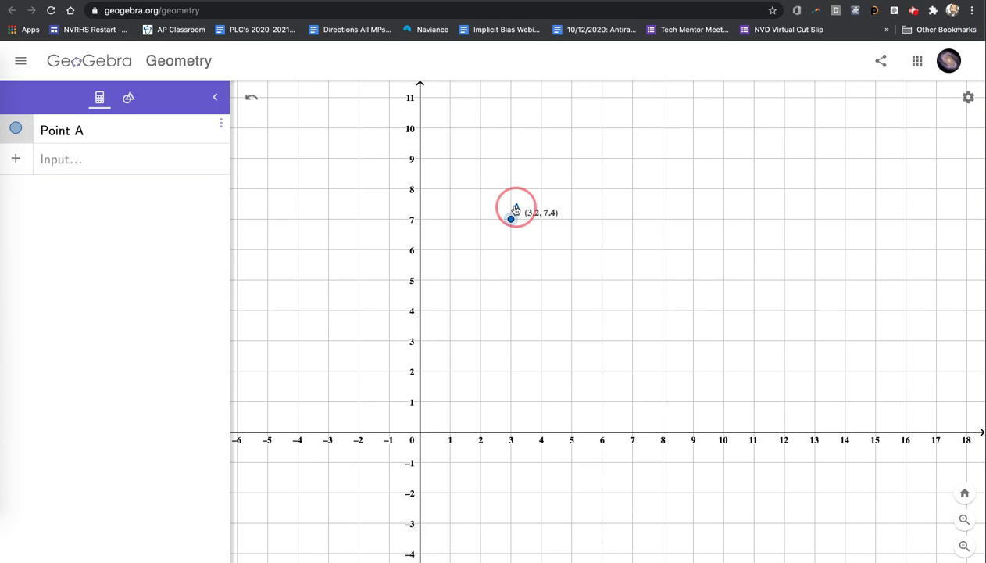
left_click_drag(513, 210, 497, 213)
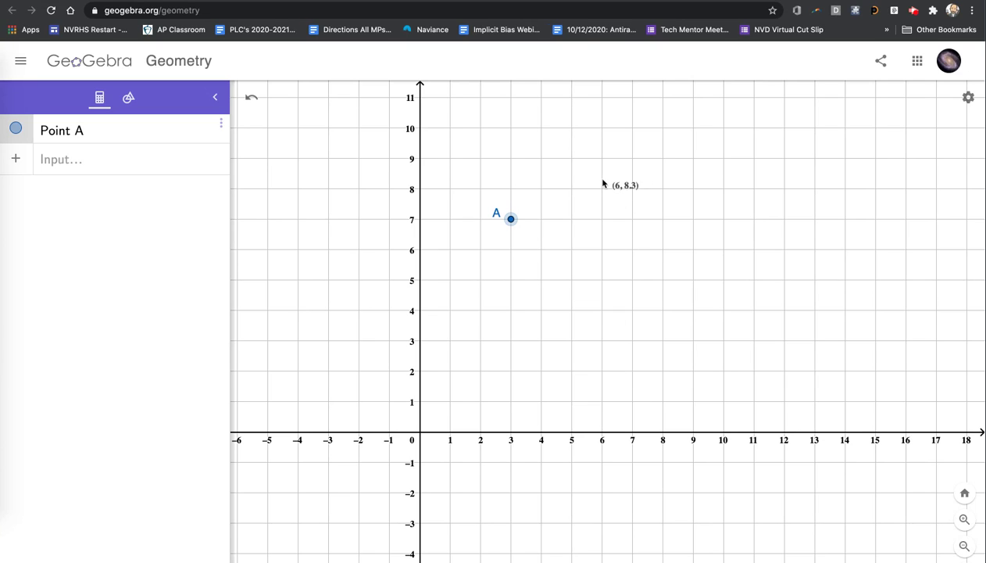
Step: Add point B at (6,9) and point C at (7,6), moving label C below-right
left_click(82, 164)
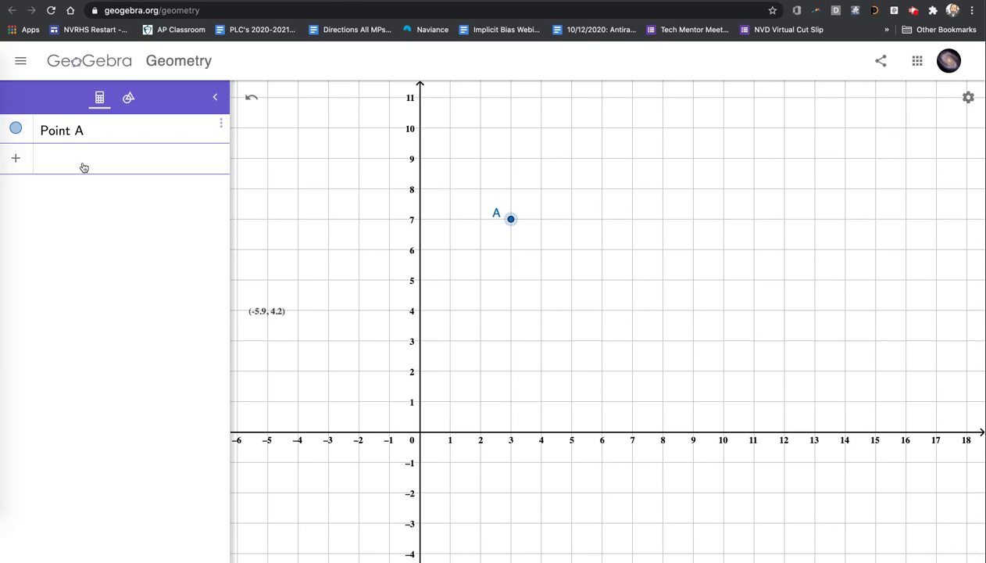
type("(6,9)")
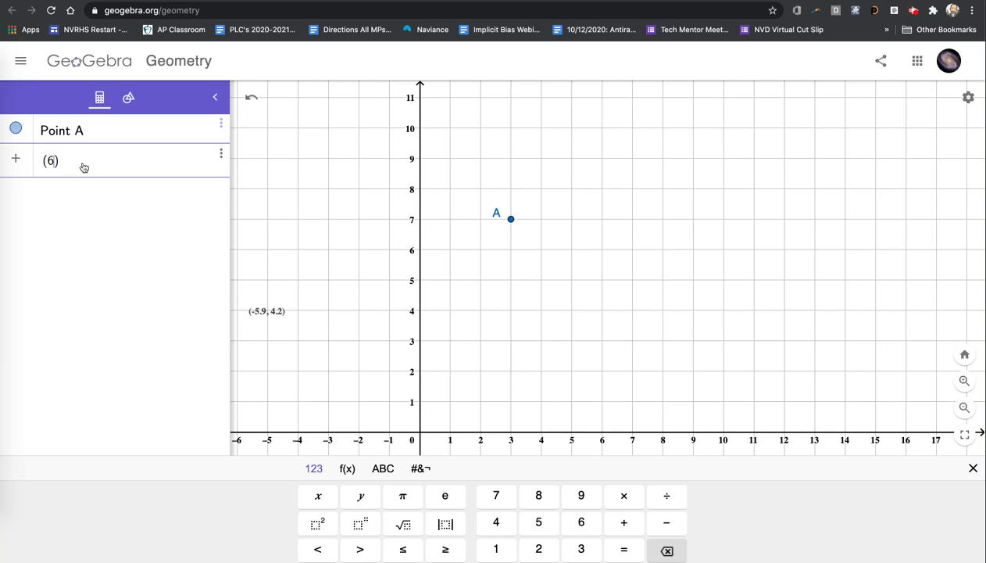
key("Return")
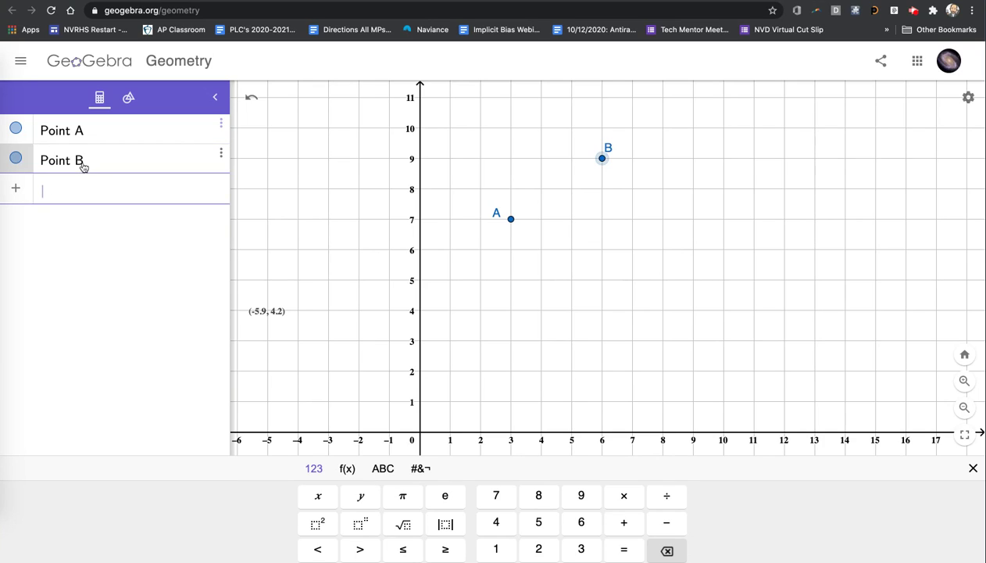
left_click(599, 145)
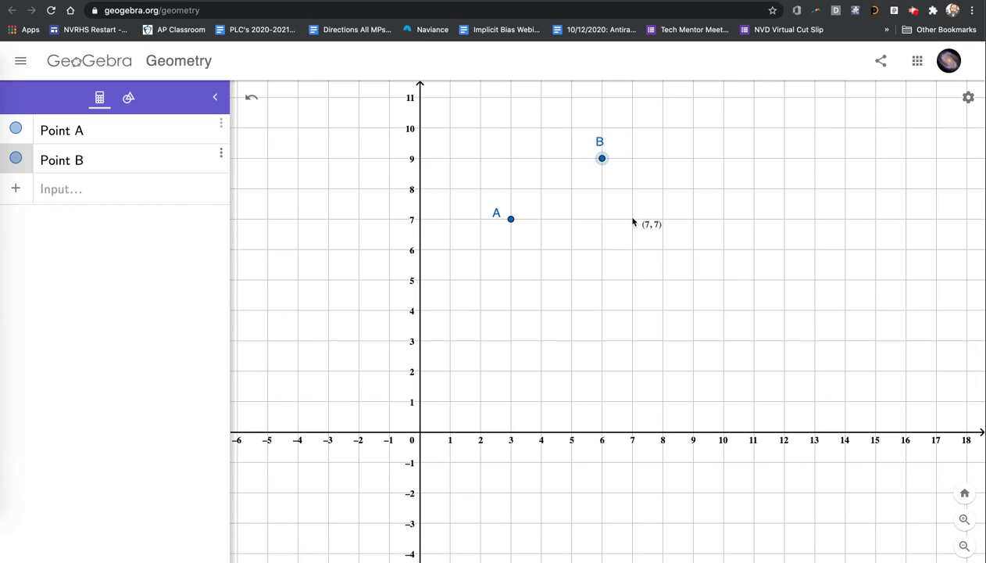
left_click(68, 196)
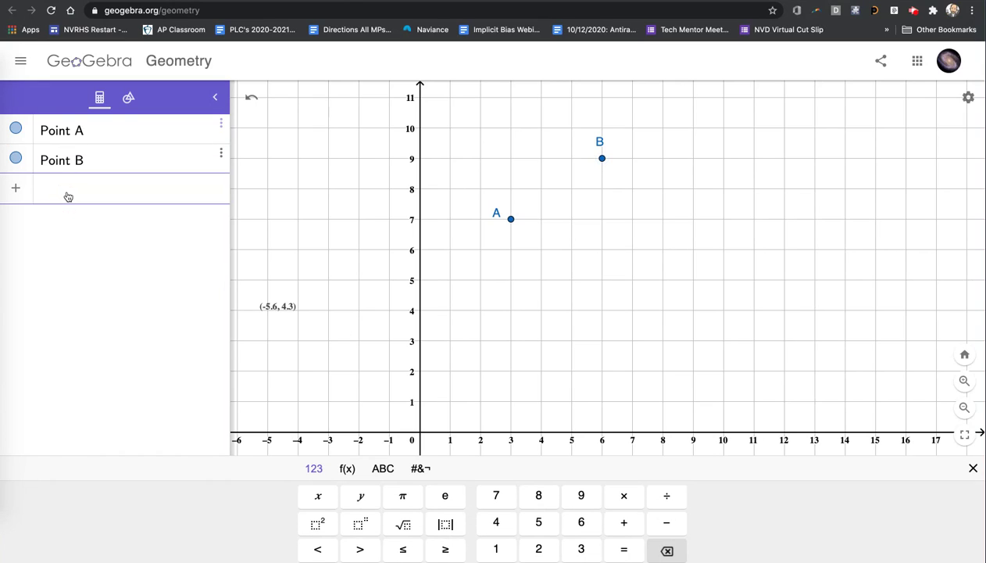
type("(7")
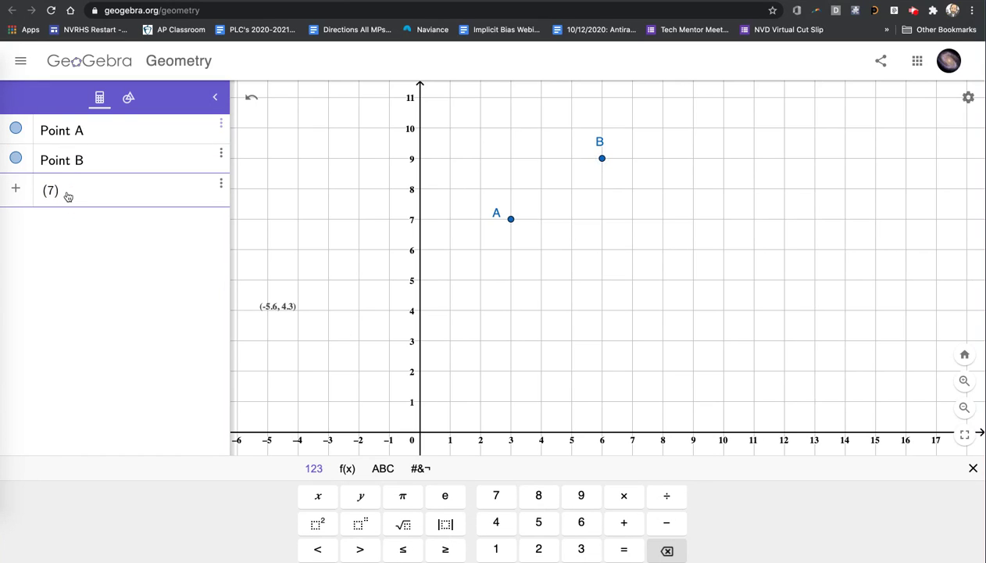
type(", 6")
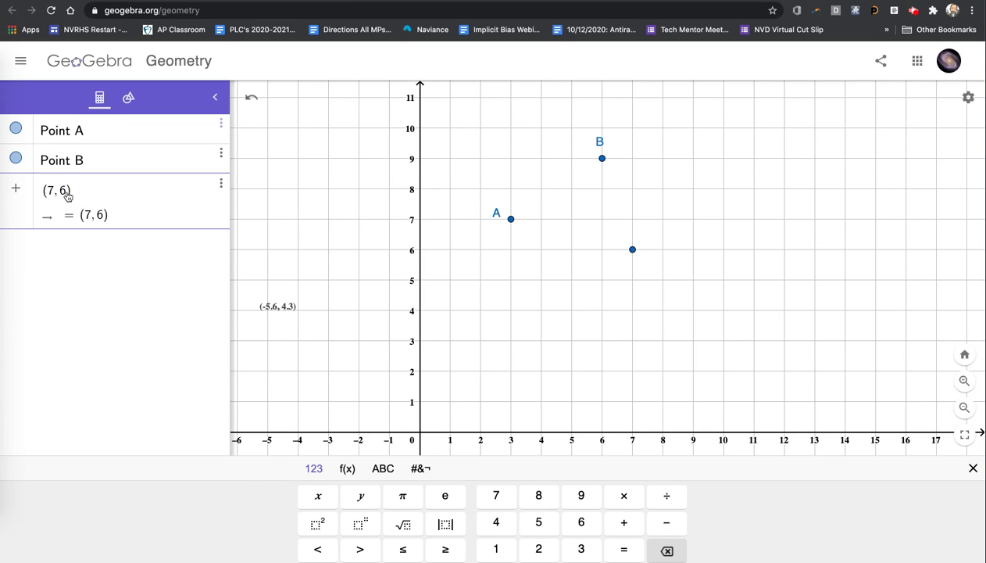
key("Return")
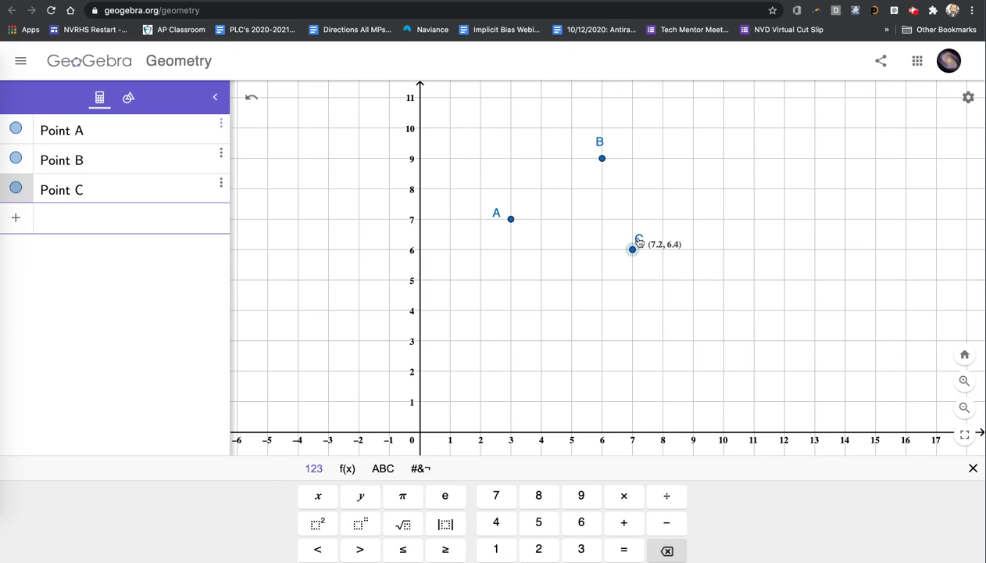
left_click_drag(638, 242, 644, 259)
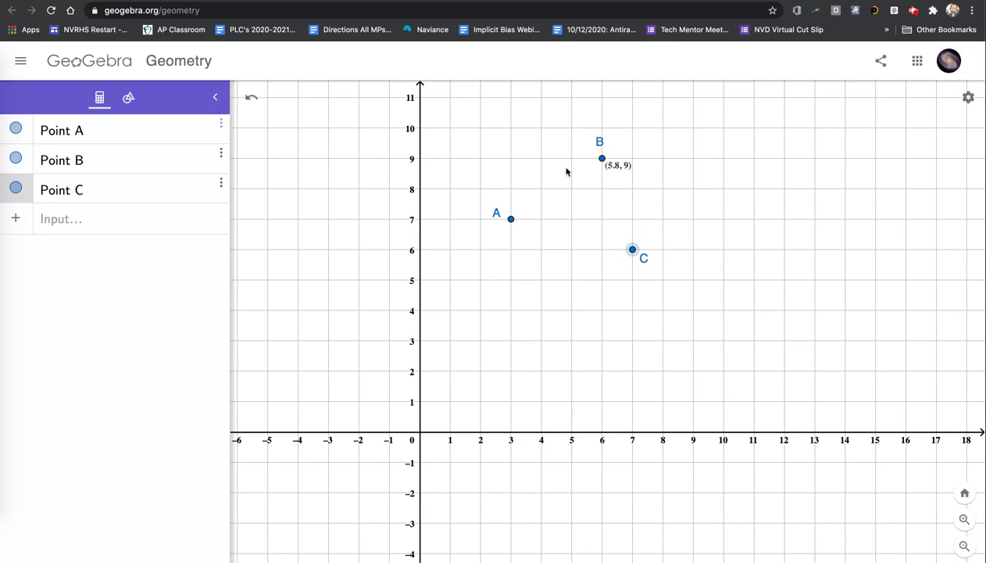
Step: Draw polygon ABC through vertices A, B, C and back to A
left_click(129, 99)
left_click(31, 205)
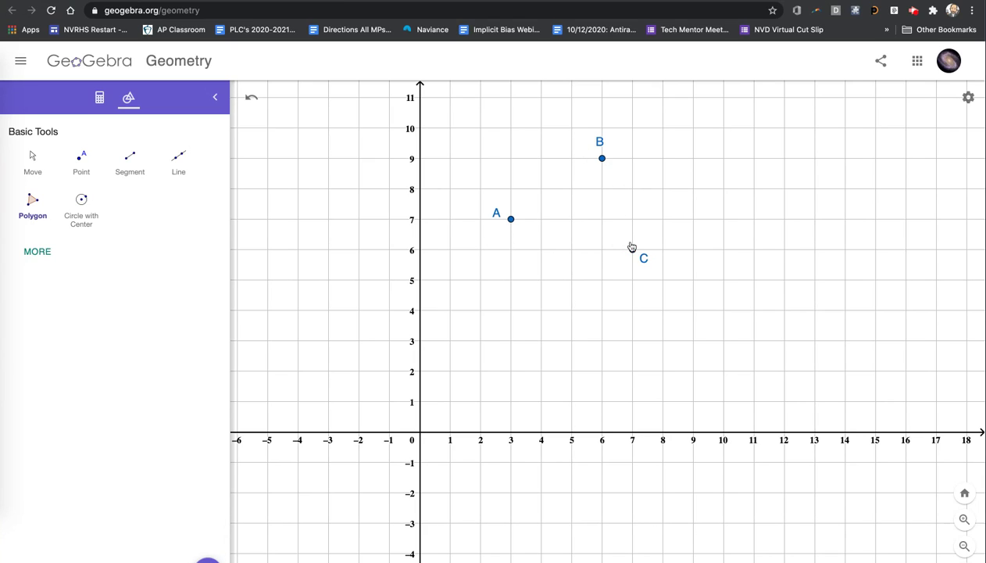
left_click(513, 221)
left_click(602, 160)
left_click(632, 249)
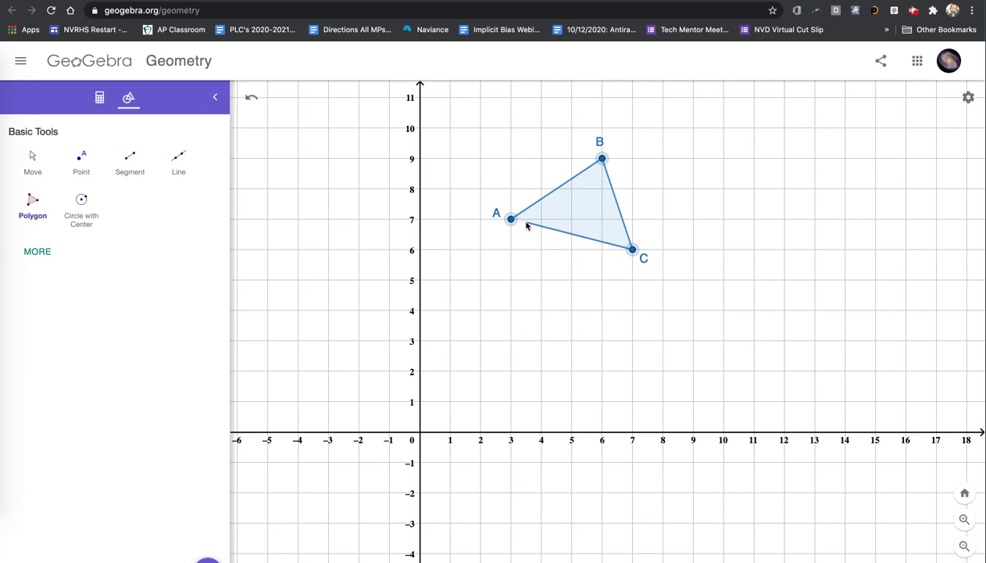
left_click(511, 222)
Step: Place label C beside its vertex and give triangle ABC an orange fill at opacity 25
left_click(34, 159)
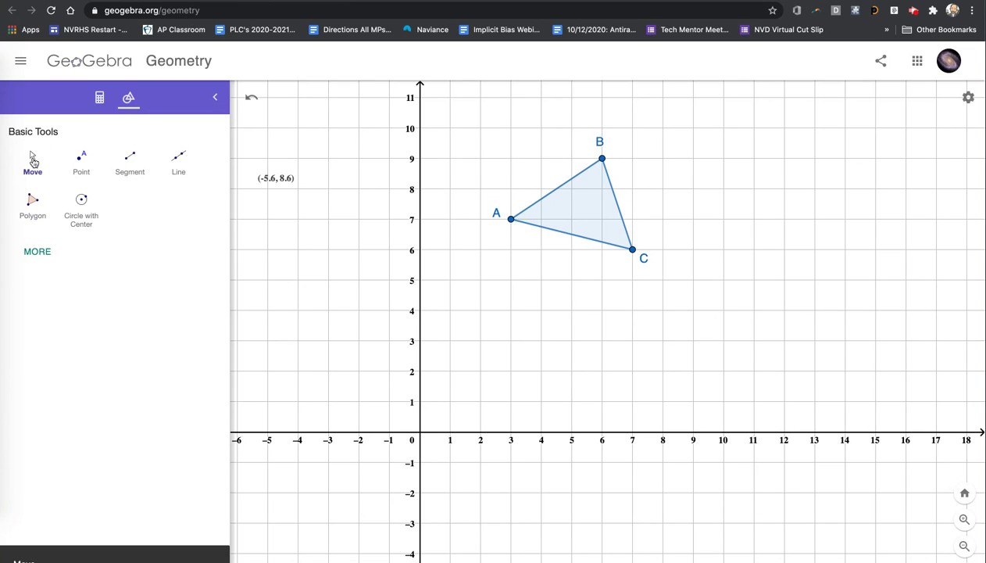
left_click(496, 217)
mouse_move(605, 147)
left_mouse_down()
mouse_move(609, 137)
mouse_move(619, 148)
left_mouse_up()
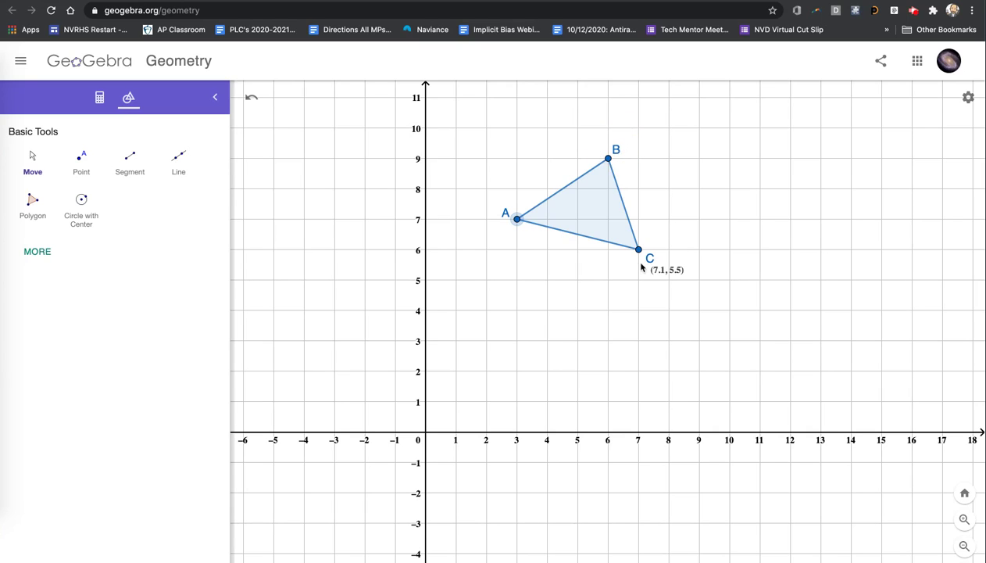
left_click_drag(642, 263, 638, 261)
left_click(600, 211)
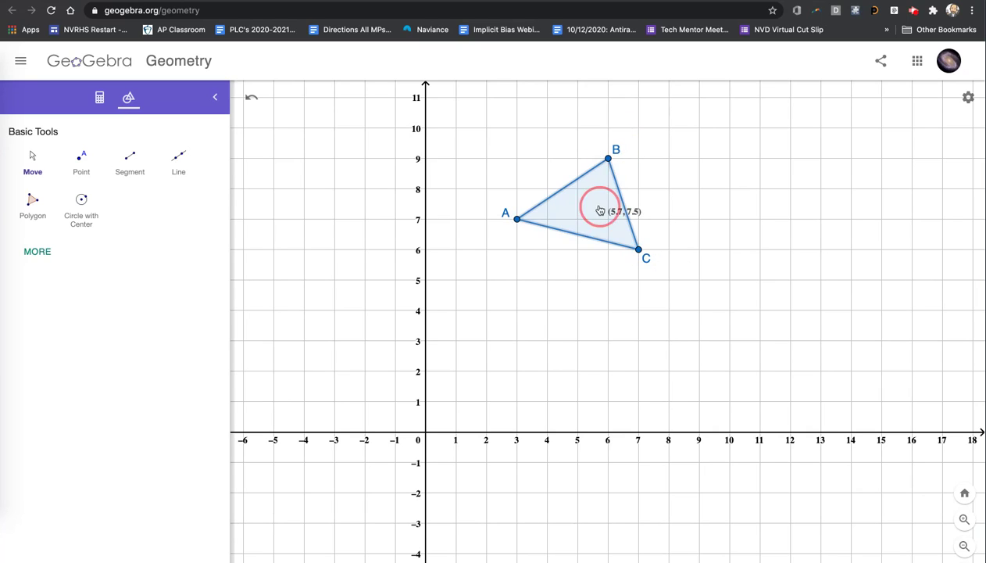
left_click(603, 137)
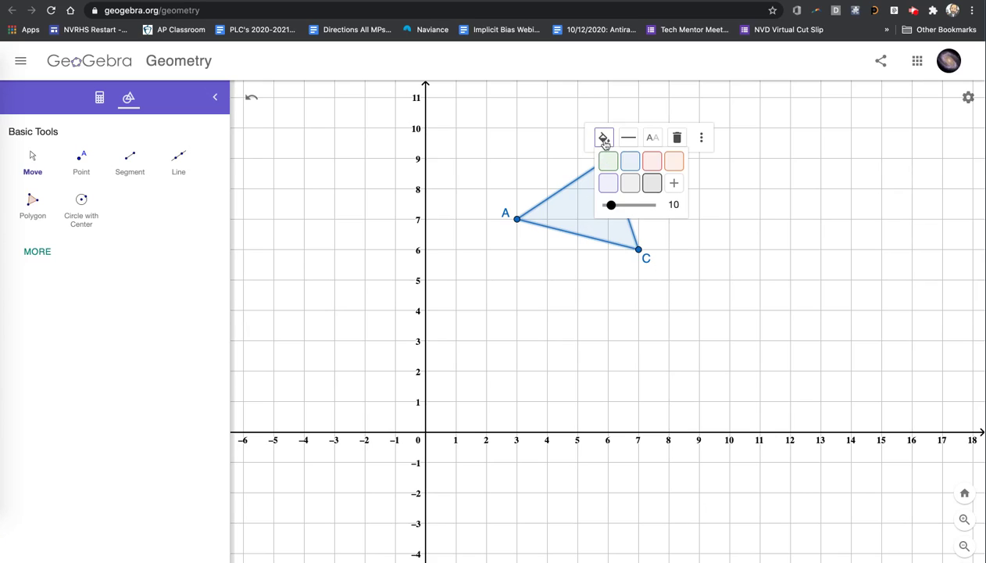
left_click(653, 165)
left_click(604, 138)
left_click(671, 166)
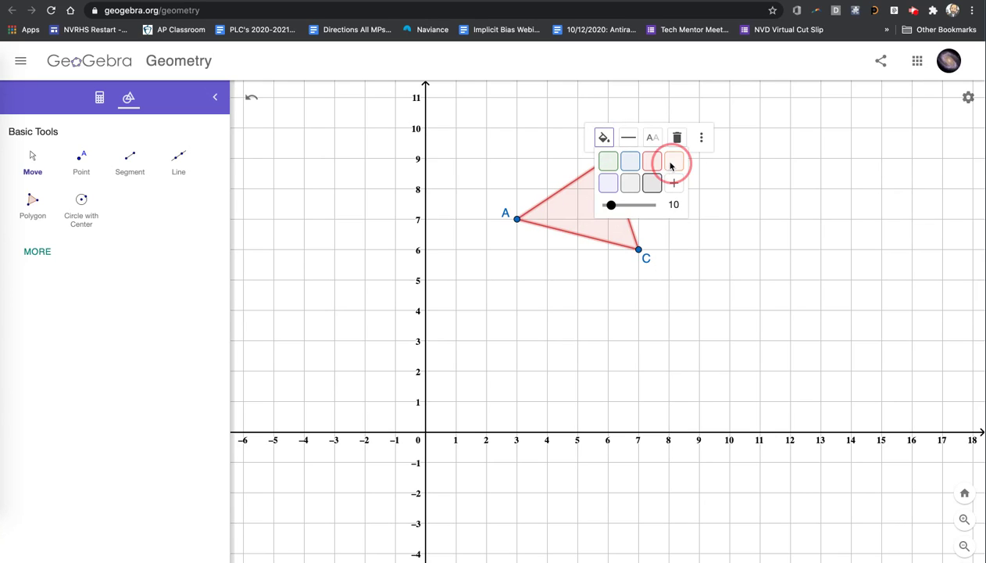
left_click(597, 137)
left_click_drag(611, 204, 655, 185)
Step: Try a dashed outline on triangle ABC, then restore the solid outline
left_click(627, 138)
left_click(653, 164)
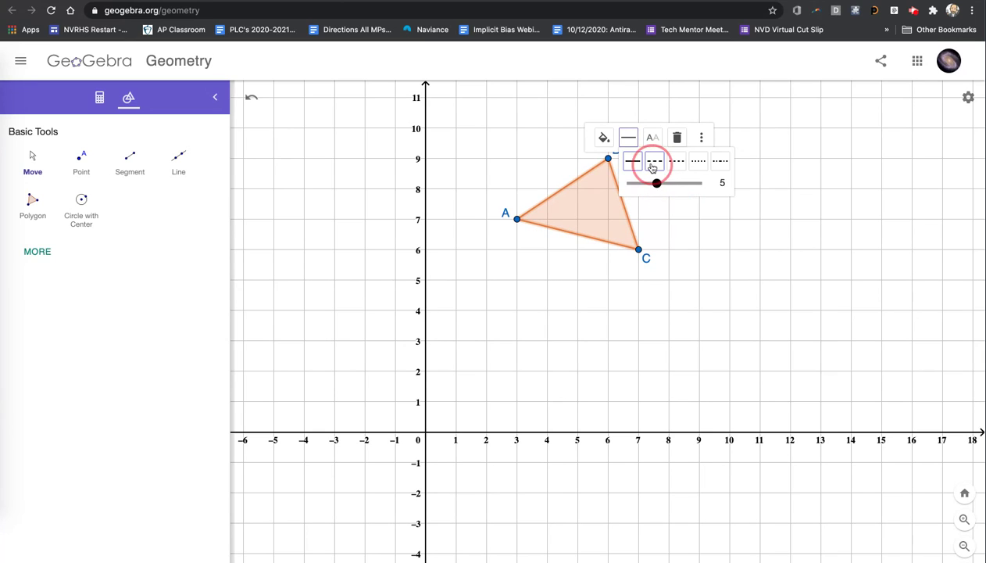
left_click(662, 213)
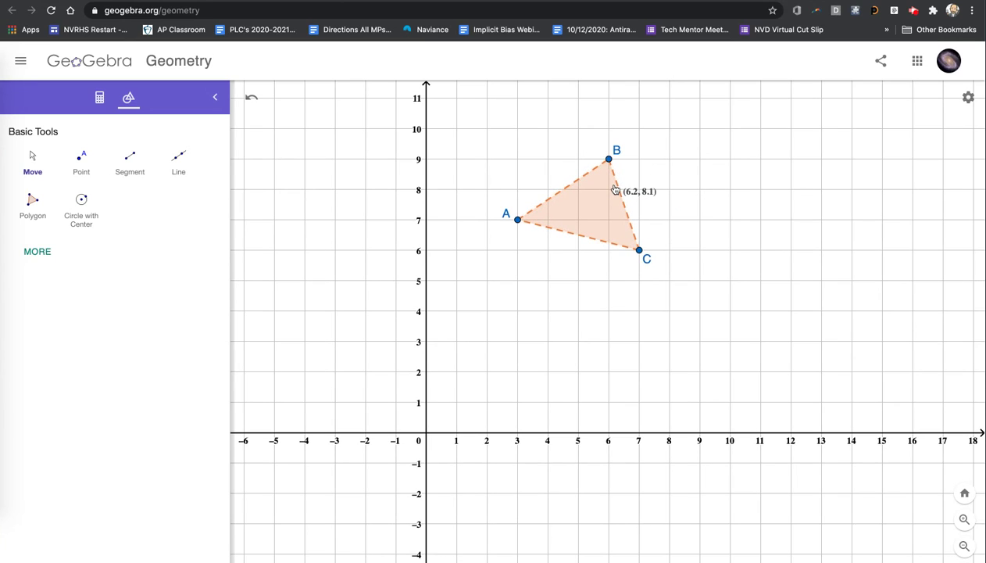
left_click(616, 190)
left_click(628, 140)
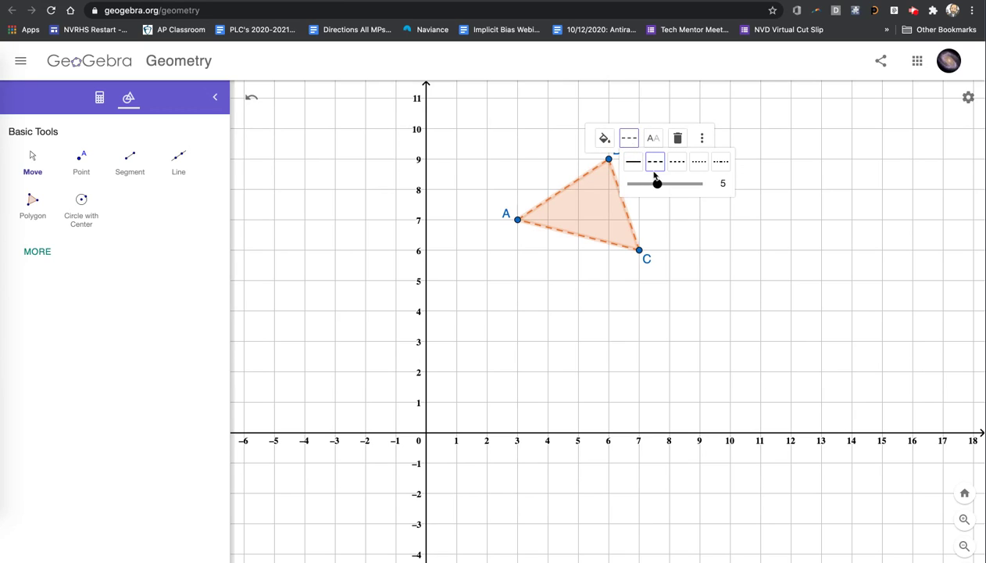
left_click(633, 162)
left_click(700, 207)
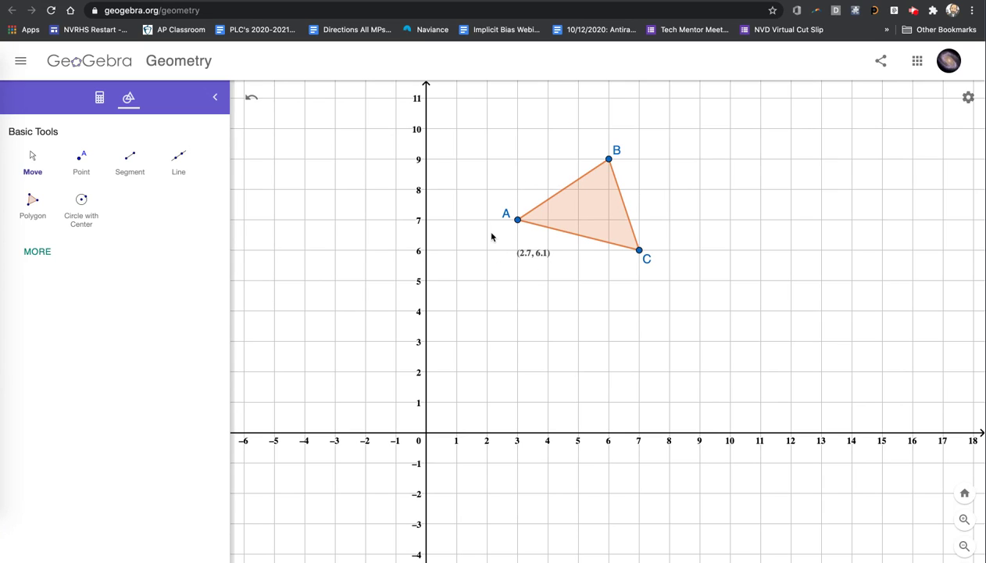
Step: Define vector u with the Vector command using point (1, 2)
left_click(99, 98)
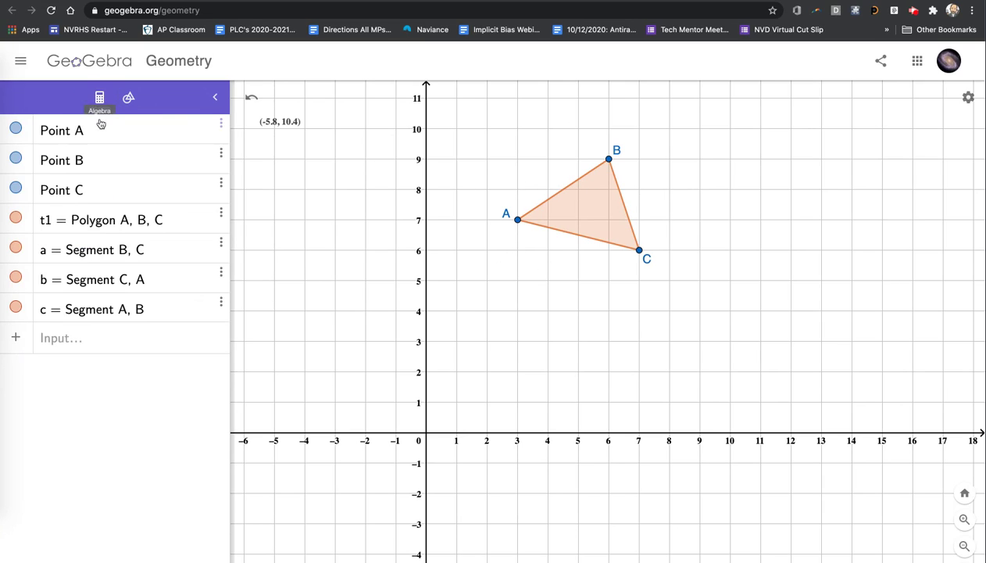
left_click(75, 339)
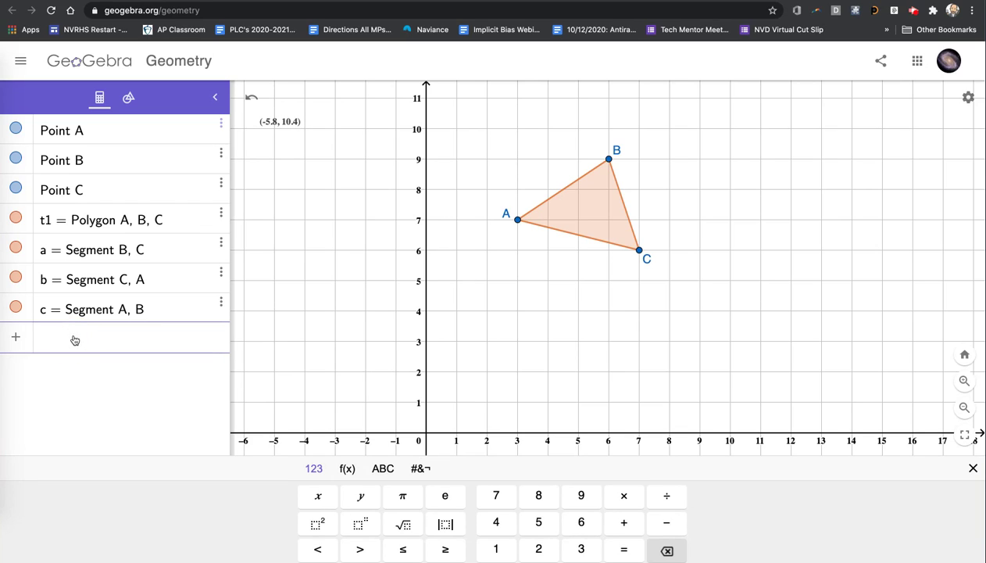
type("vect")
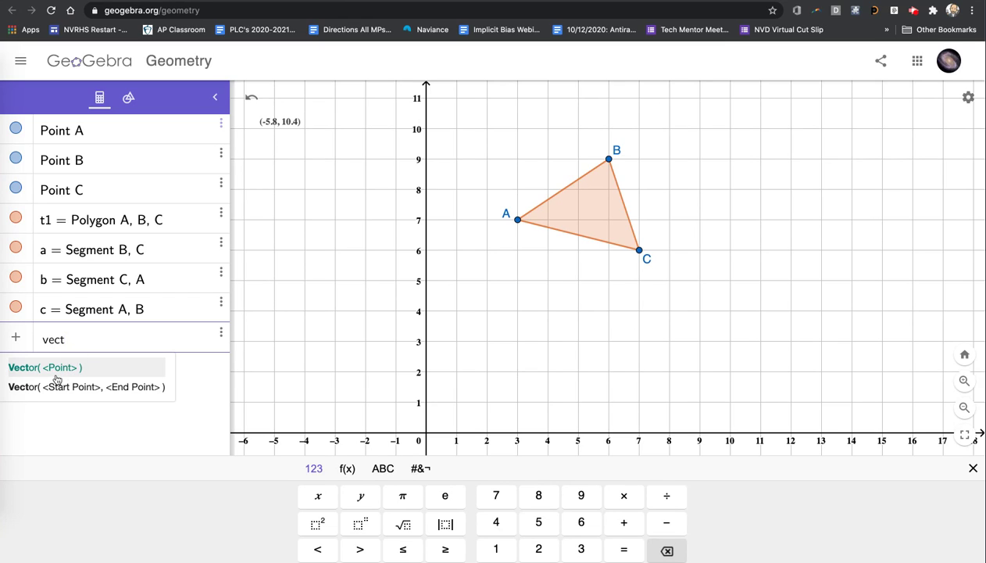
left_click(58, 367)
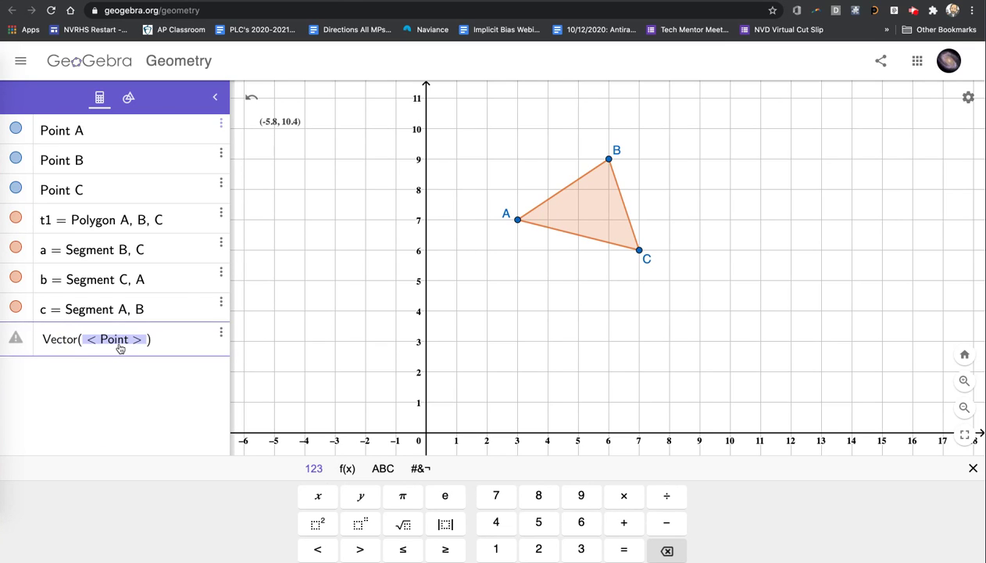
type("(")
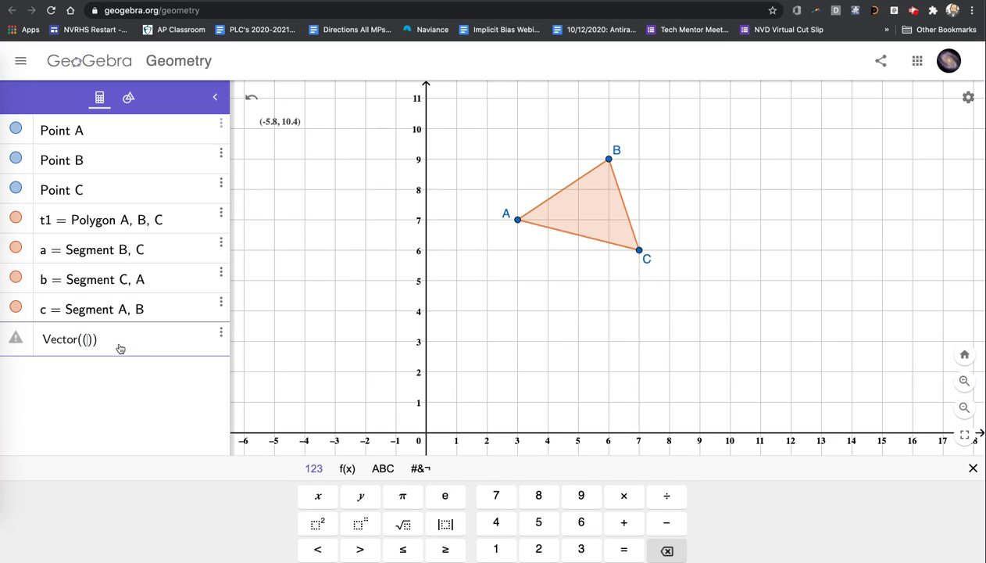
type("1, 2")
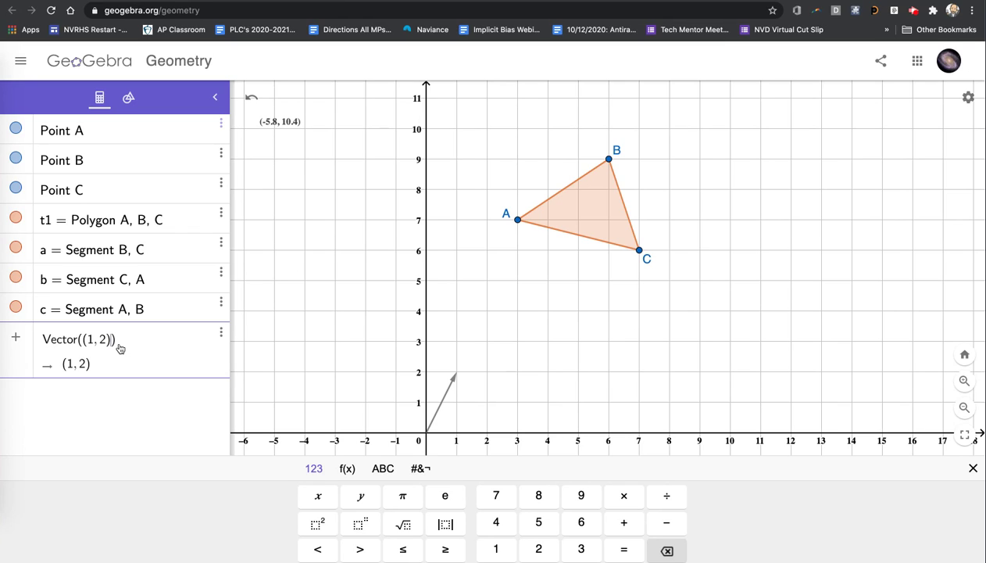
key("Return")
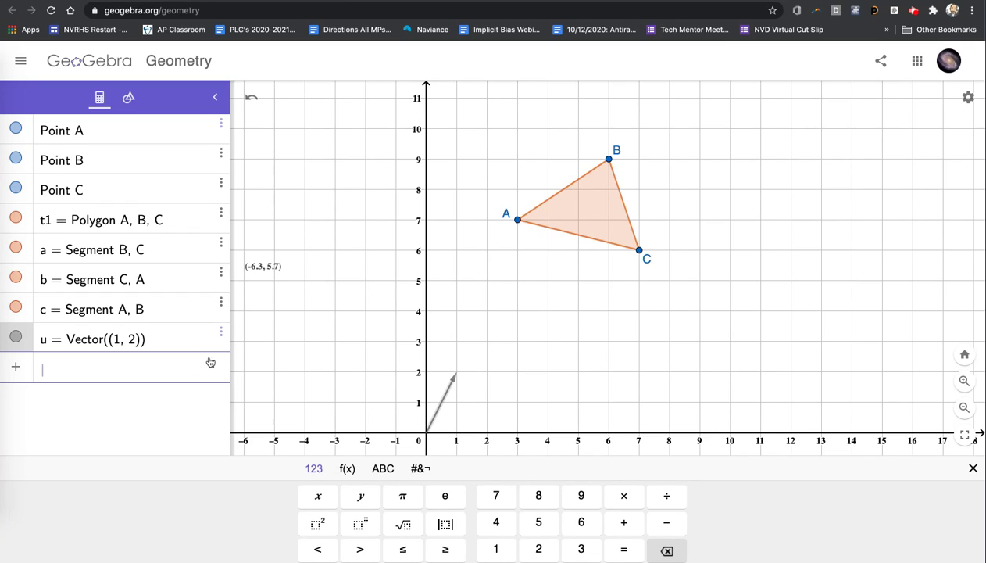
Step: Enter A' = A + u, B' = B + u and C' = C + u as translated points
left_click(62, 371)
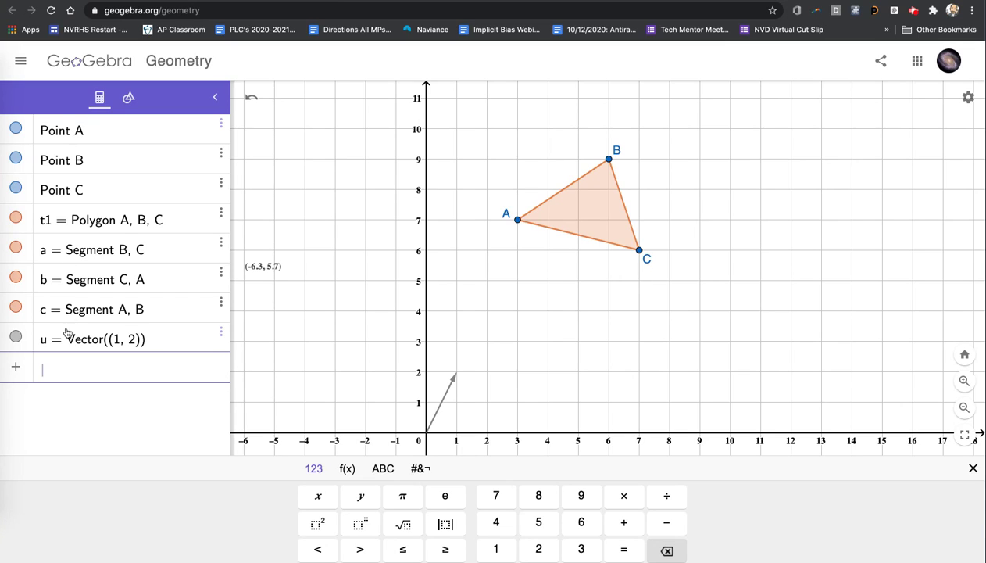
left_click(72, 368)
type("A ")
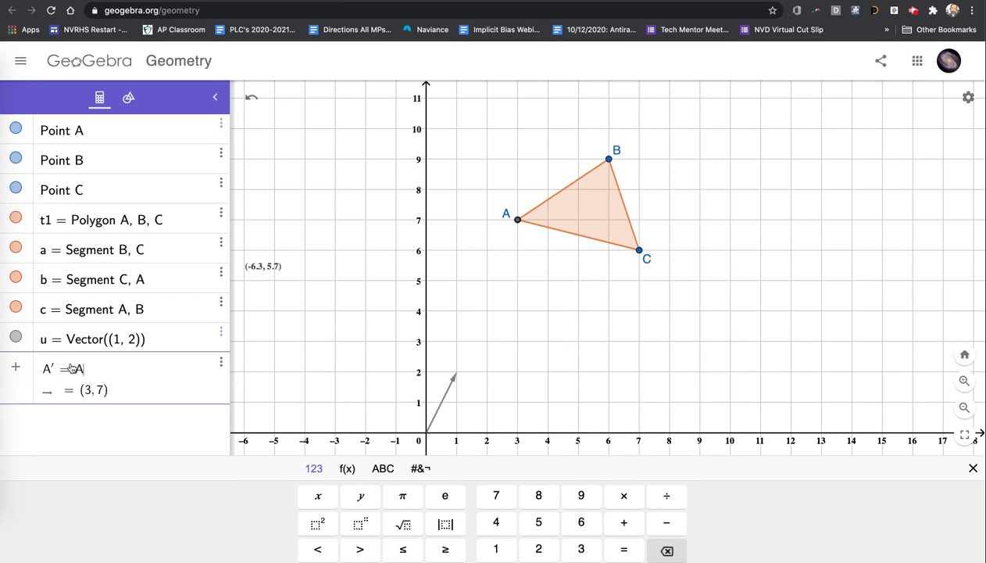
type("+ ")
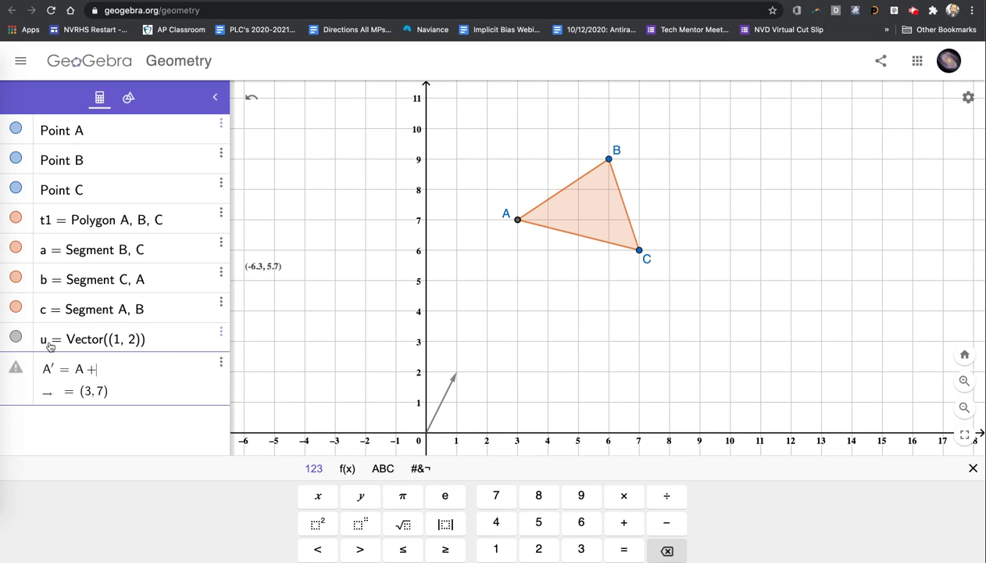
type("u")
key("Return")
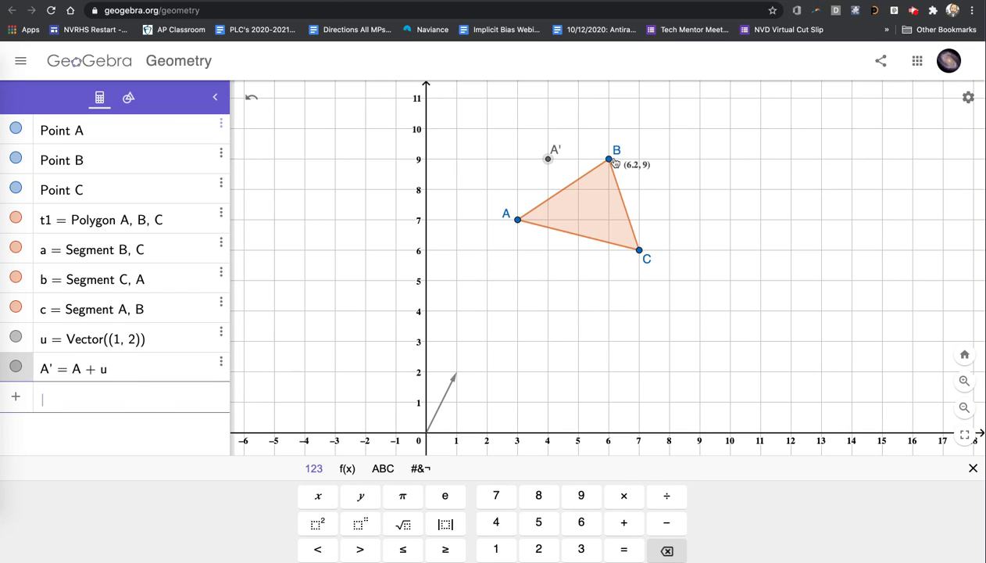
left_click(123, 399)
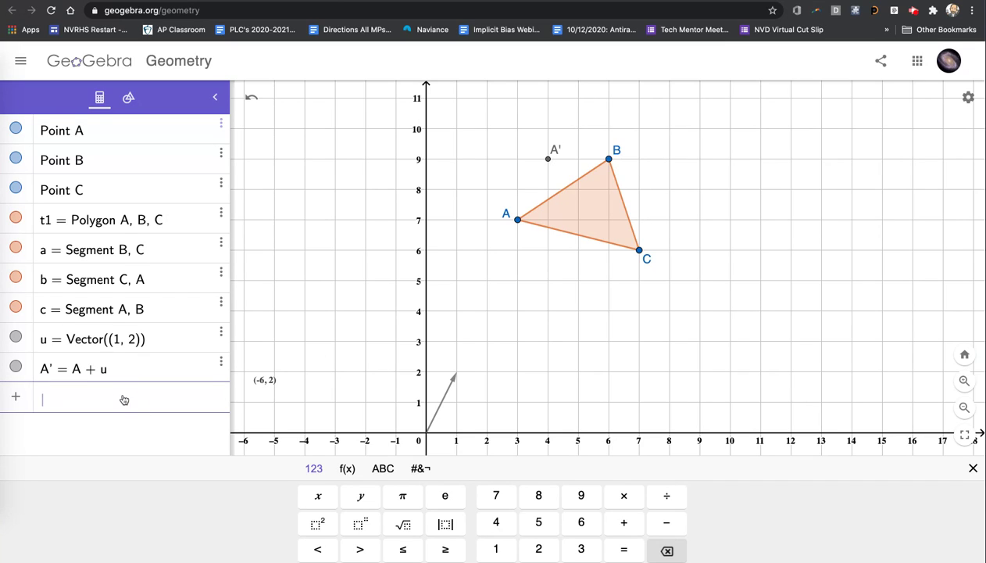
type("B' =")
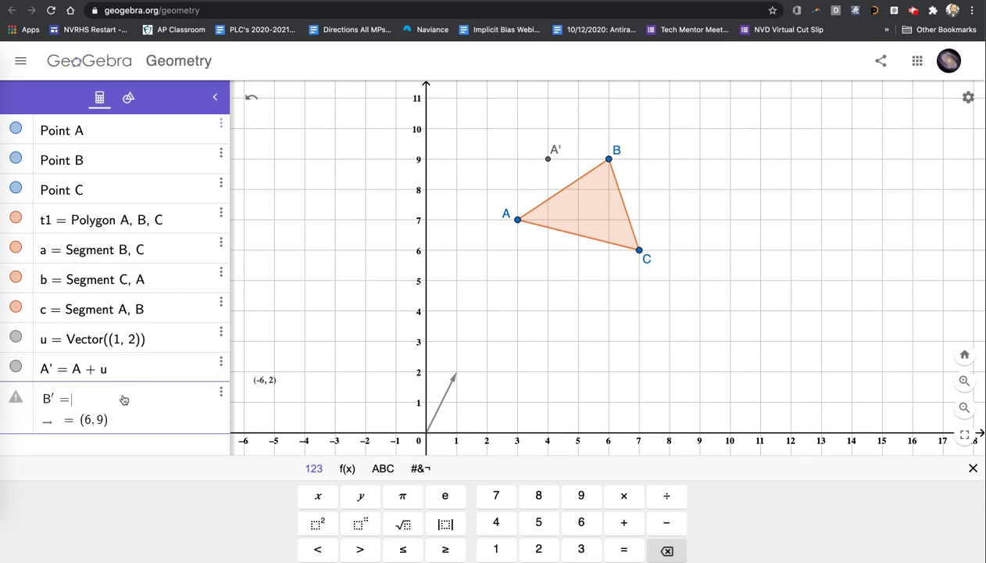
type(" B + u")
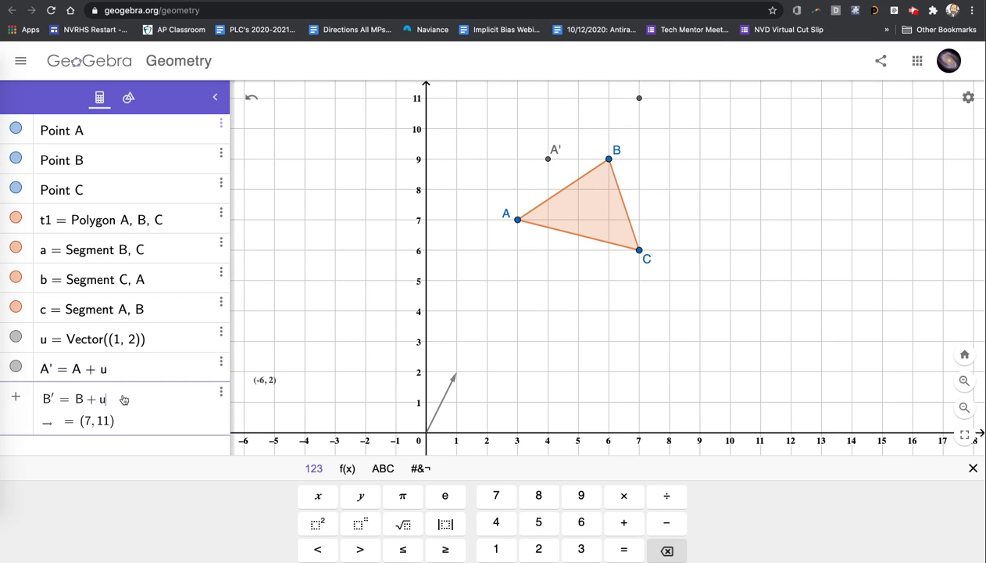
key("Return")
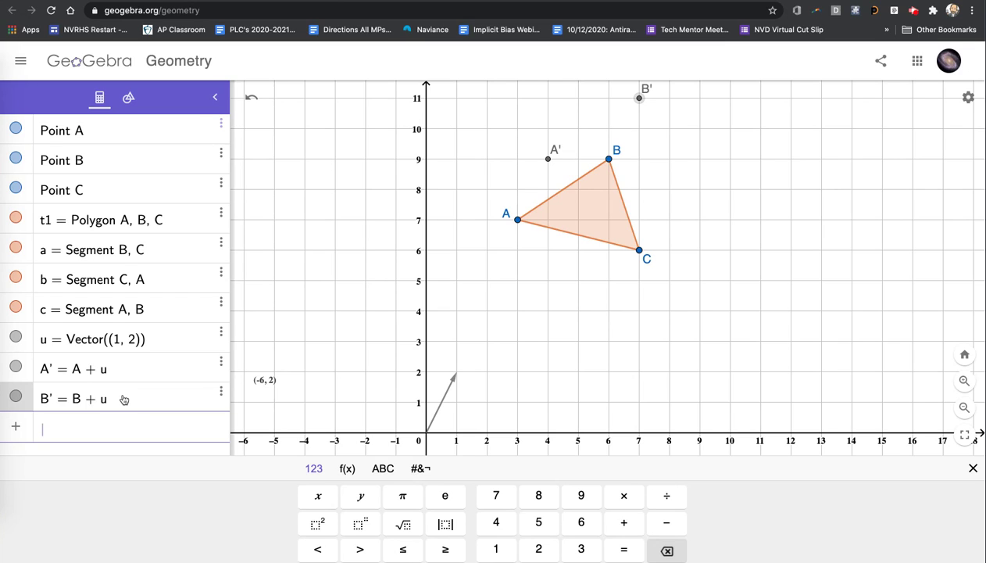
type("C' = C + u")
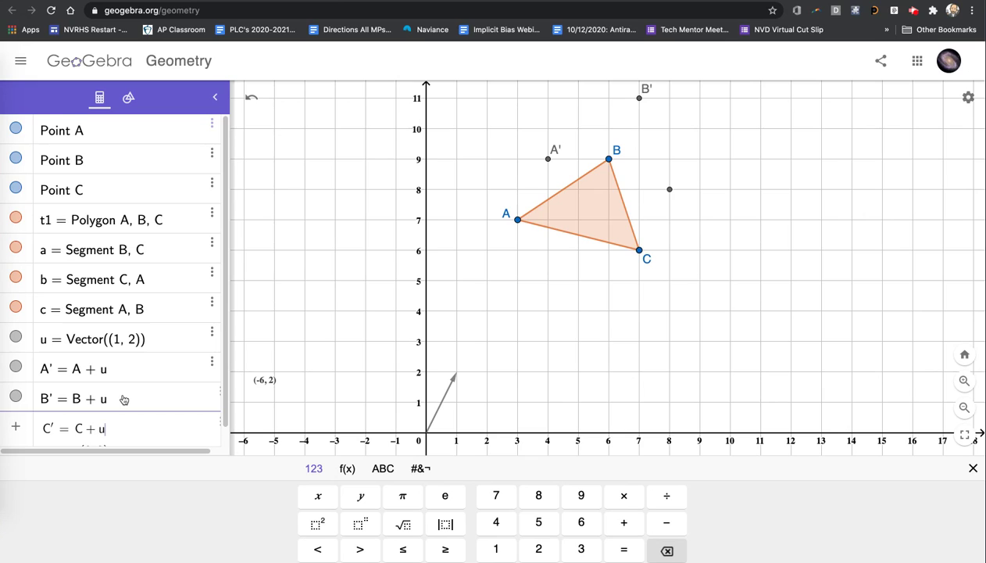
key("Return")
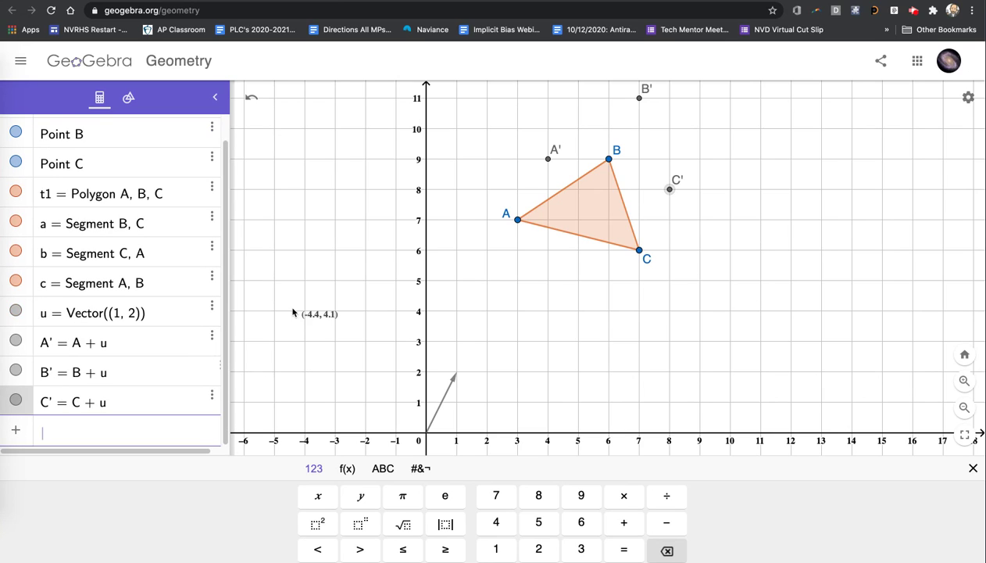
Step: Draw polygon A'B'C' through vertices A', B', C' and back to A'
left_click(128, 98)
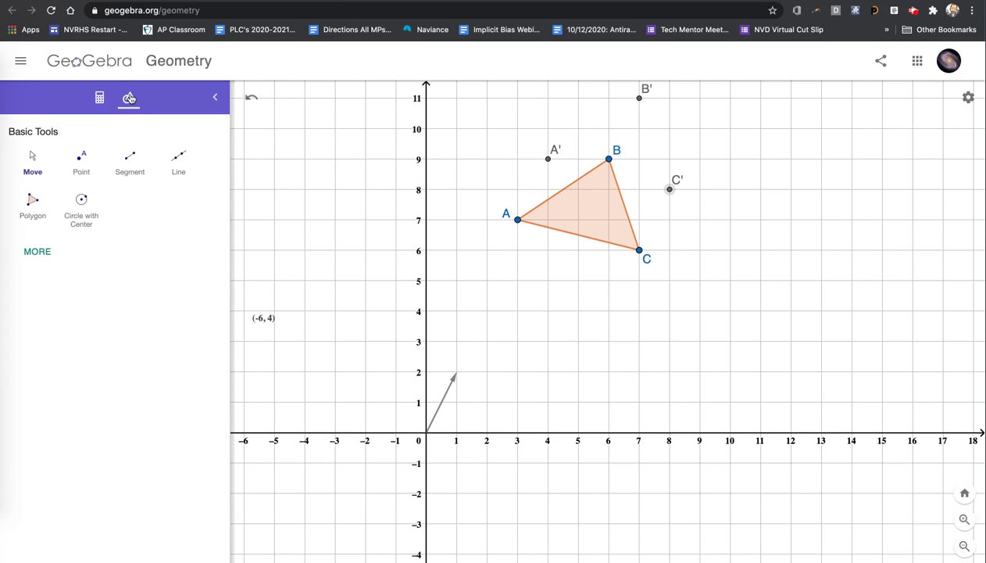
left_click(31, 206)
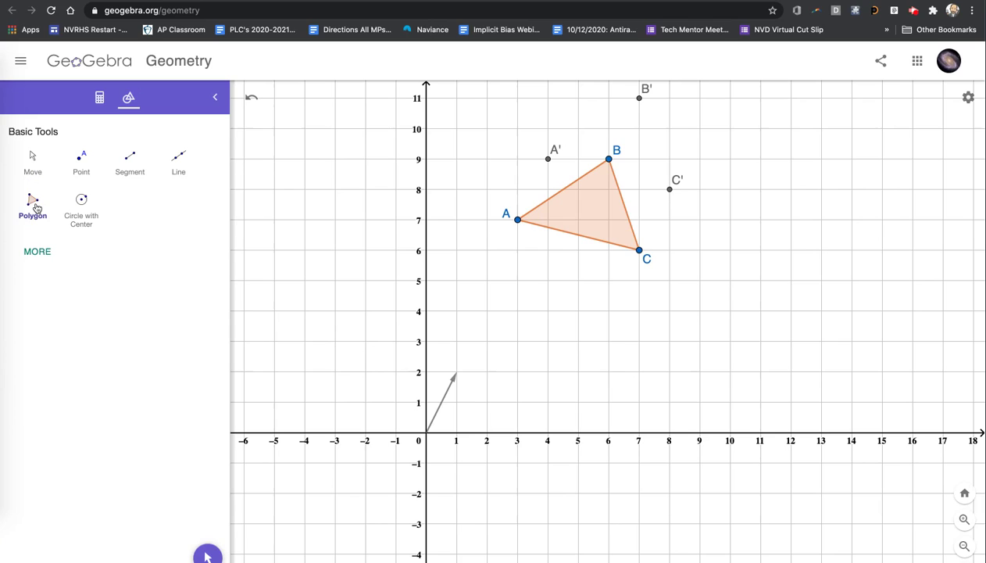
left_click(549, 160)
left_click(639, 97)
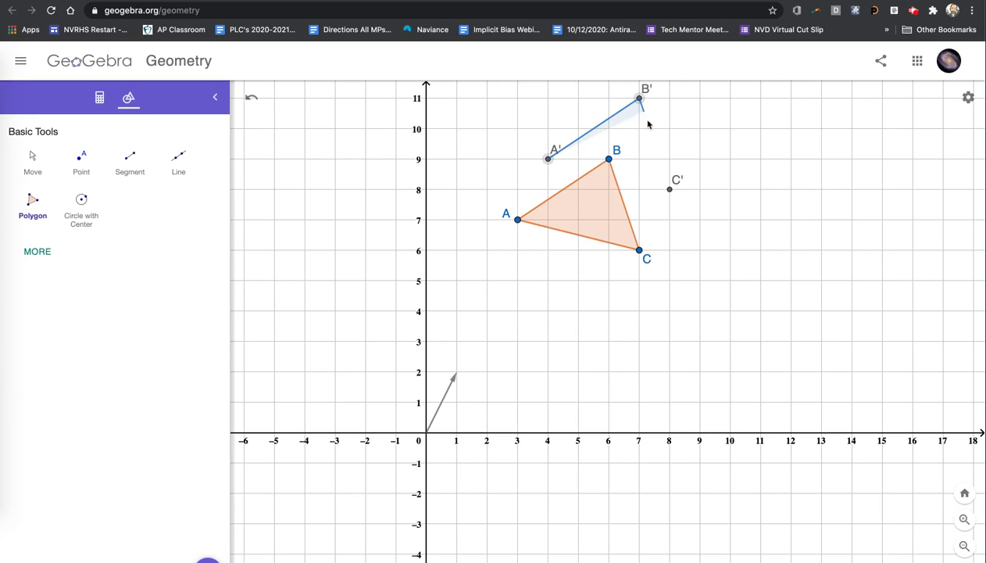
left_click(669, 189)
left_click(549, 160)
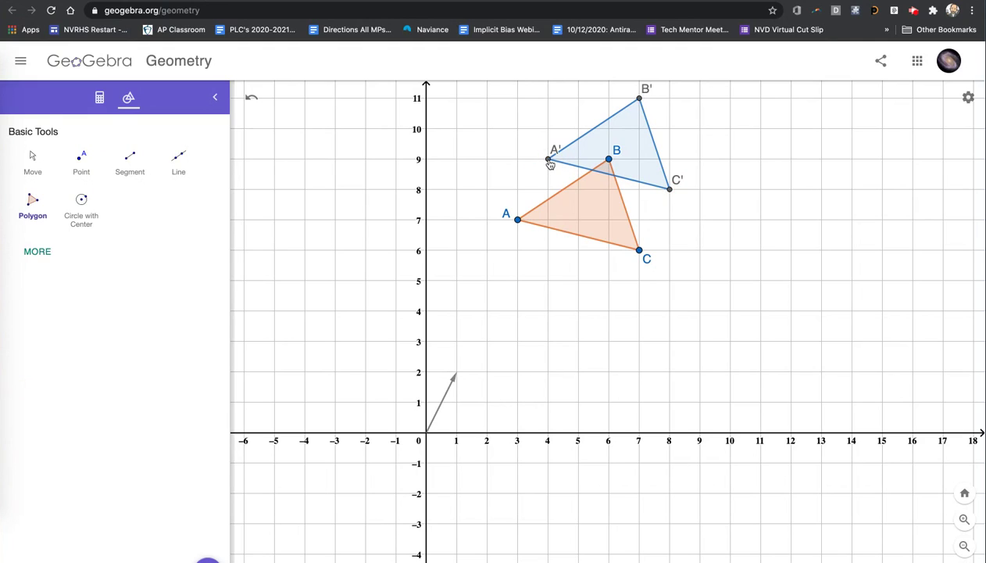
Step: Give triangle A'B'C' a light purple fill with opacity lowered to 5
left_click(34, 160)
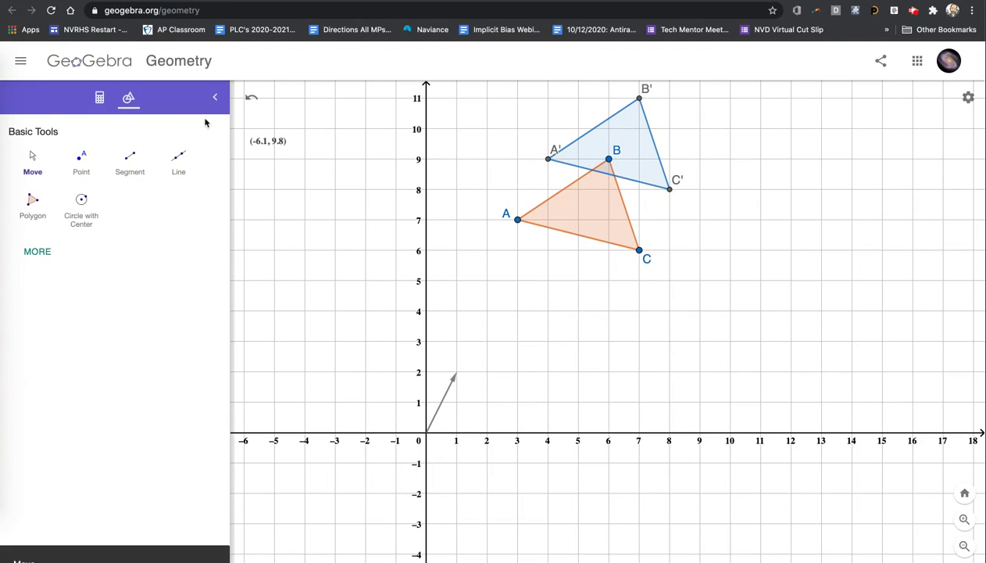
left_click(634, 132)
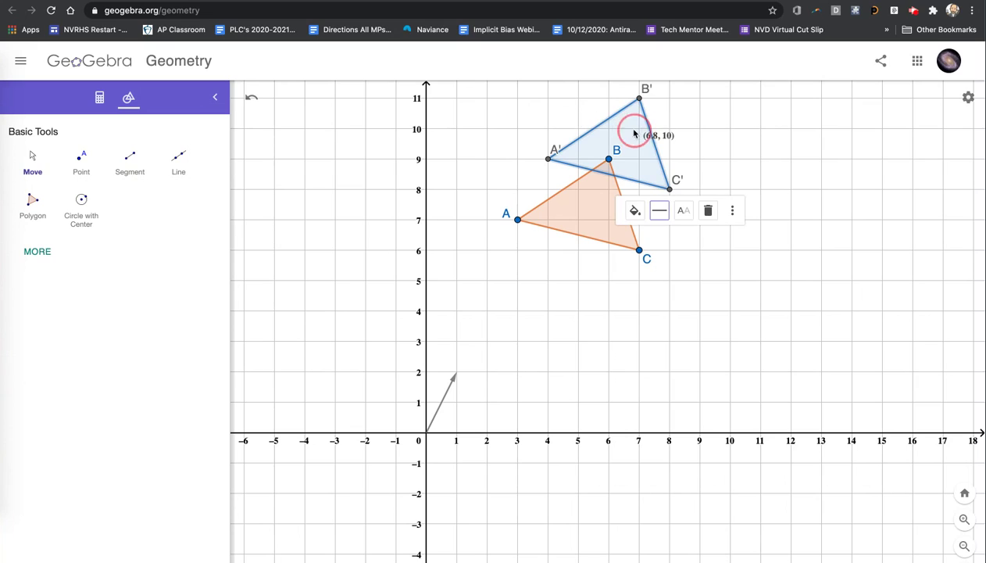
left_click(635, 213)
left_click(660, 239)
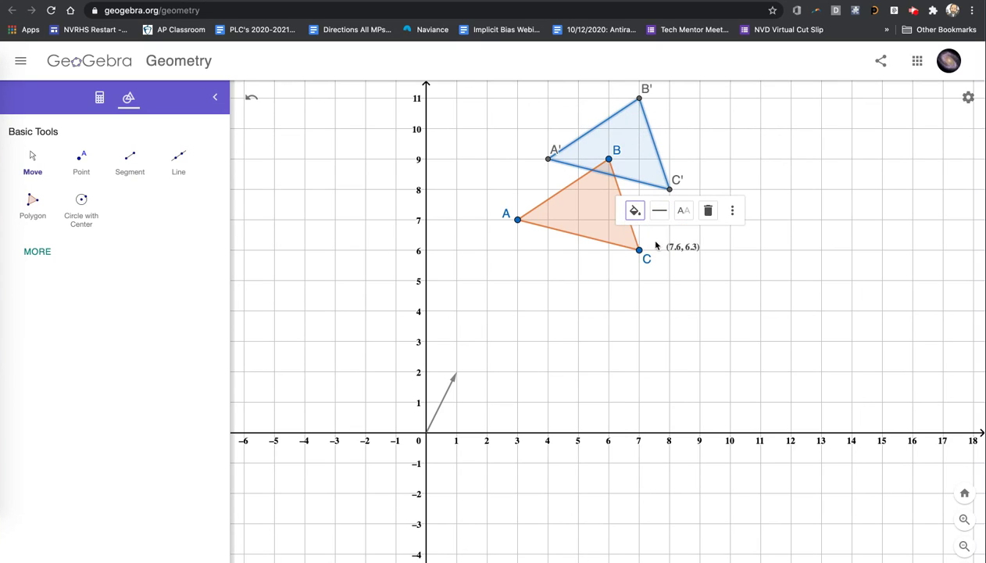
left_click(635, 212)
left_click(640, 258)
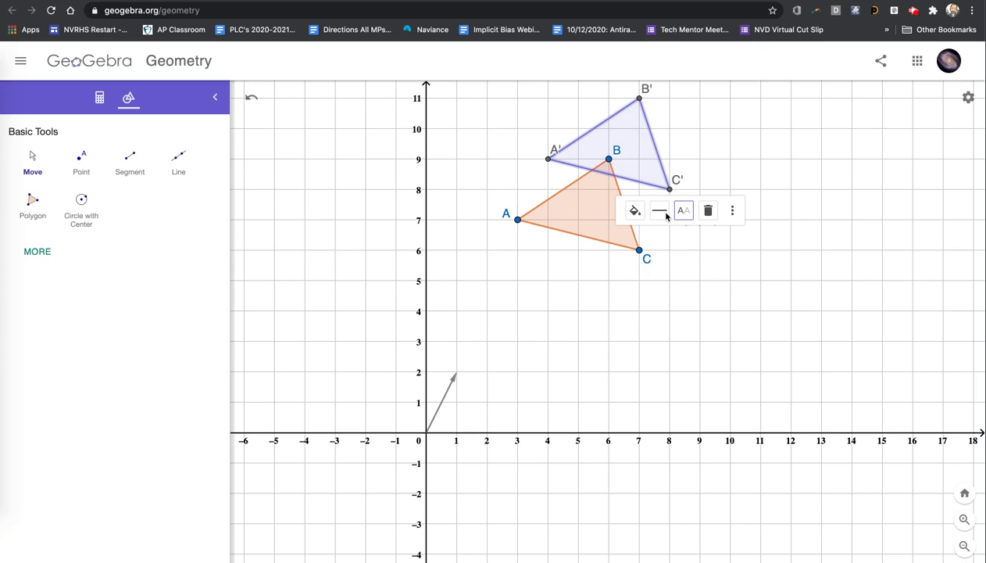
left_click(637, 212)
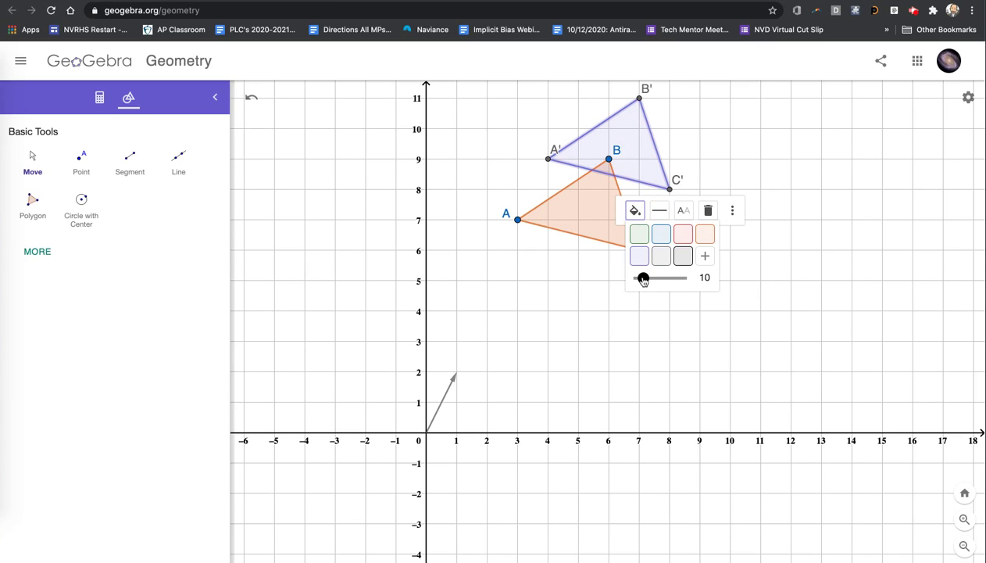
left_click(640, 279)
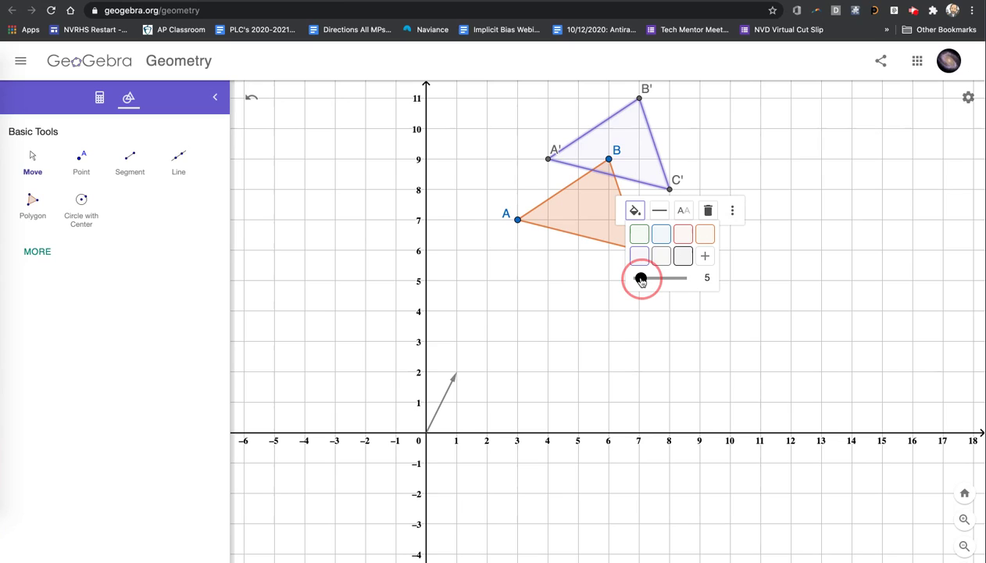
left_click(745, 163)
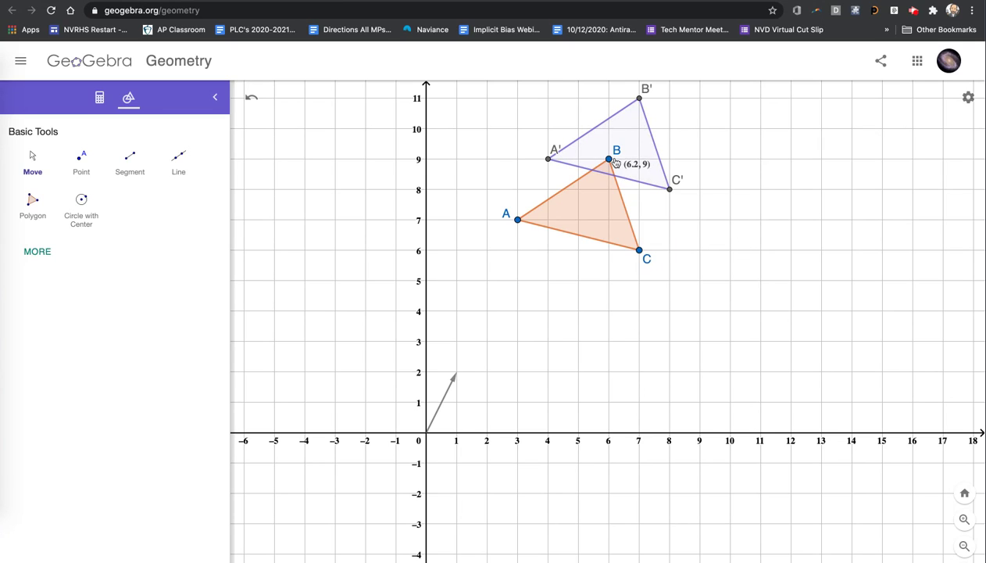
Step: Pan the view slightly and drag vector u's tip to about (4, 1)
left_click_drag(729, 258, 702, 287)
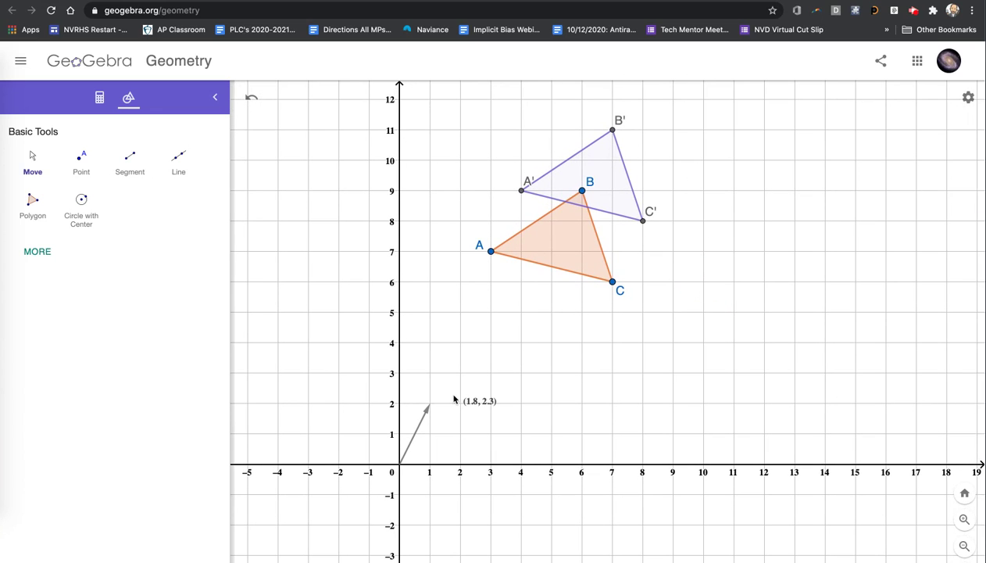
left_click_drag(429, 408, 520, 439)
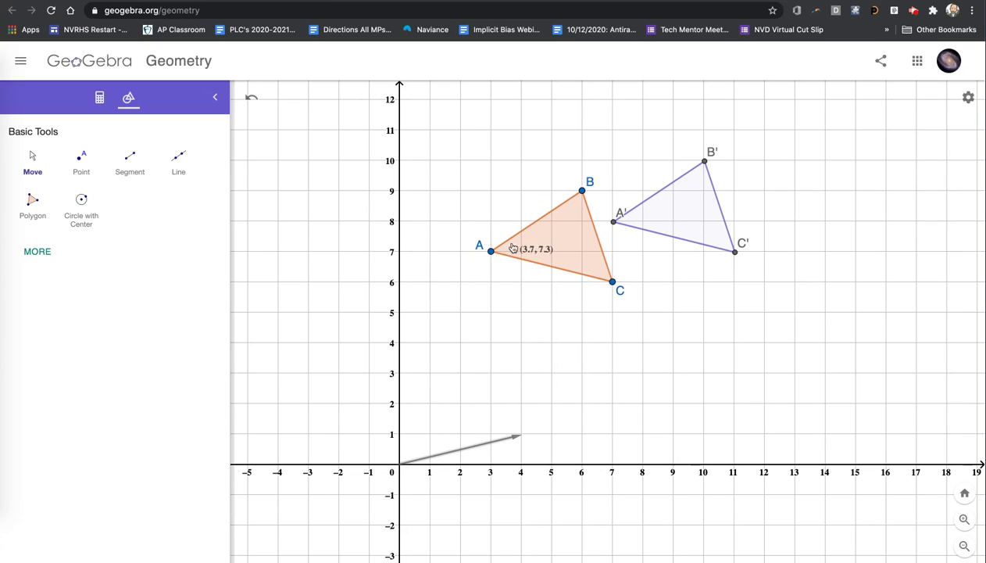
Step: Drag vector u's tip around the plane and release it at (6, 2), carrying A'B'C' along
left_click(613, 213)
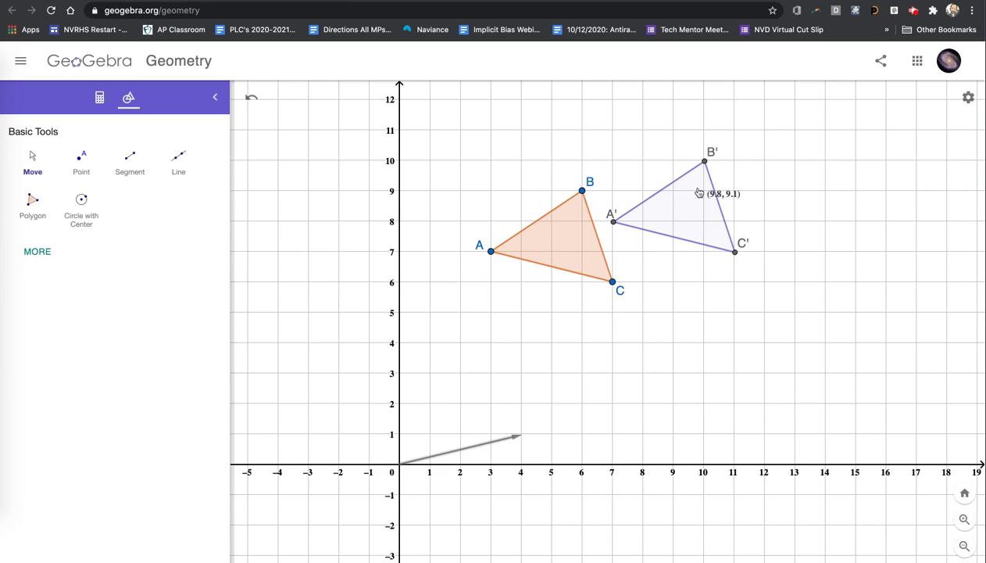
left_click(713, 155)
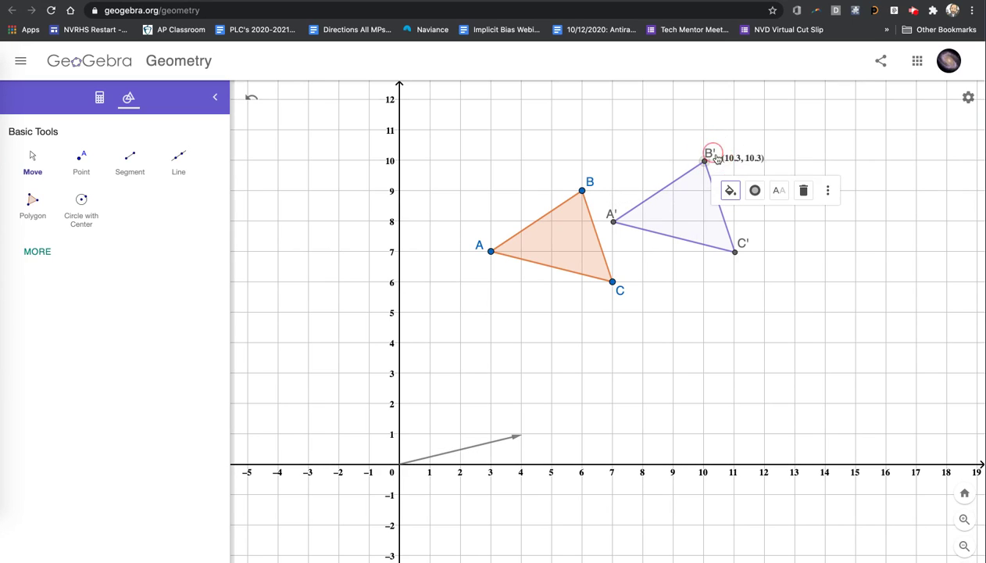
left_click(741, 247)
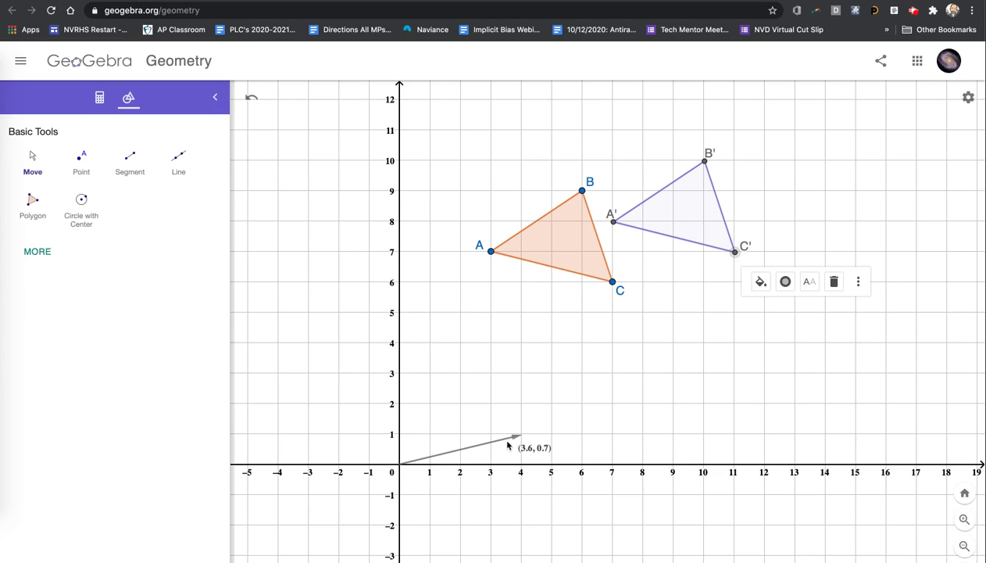
left_click_drag(520, 435, 247, 379)
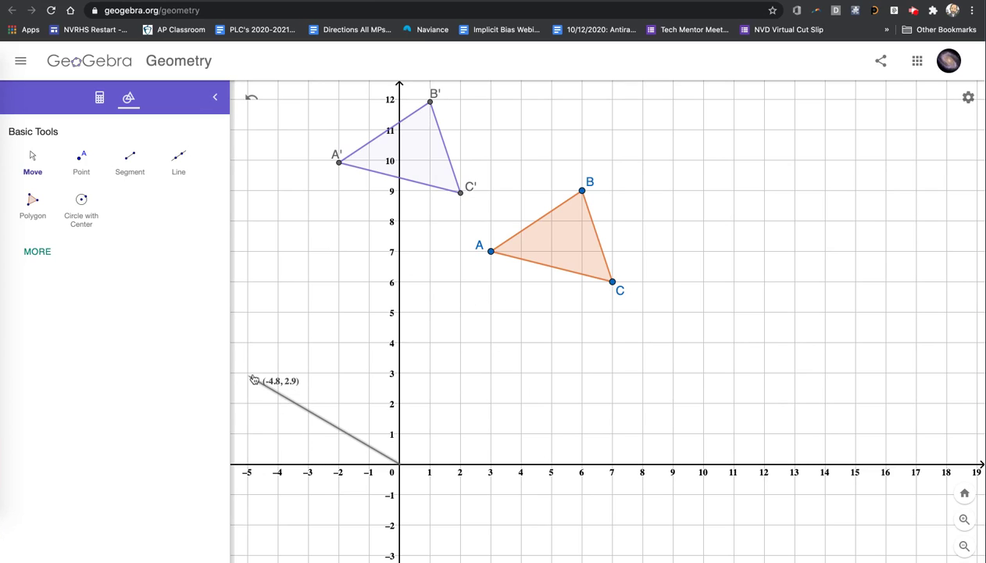
left_click_drag(250, 379, 587, 408)
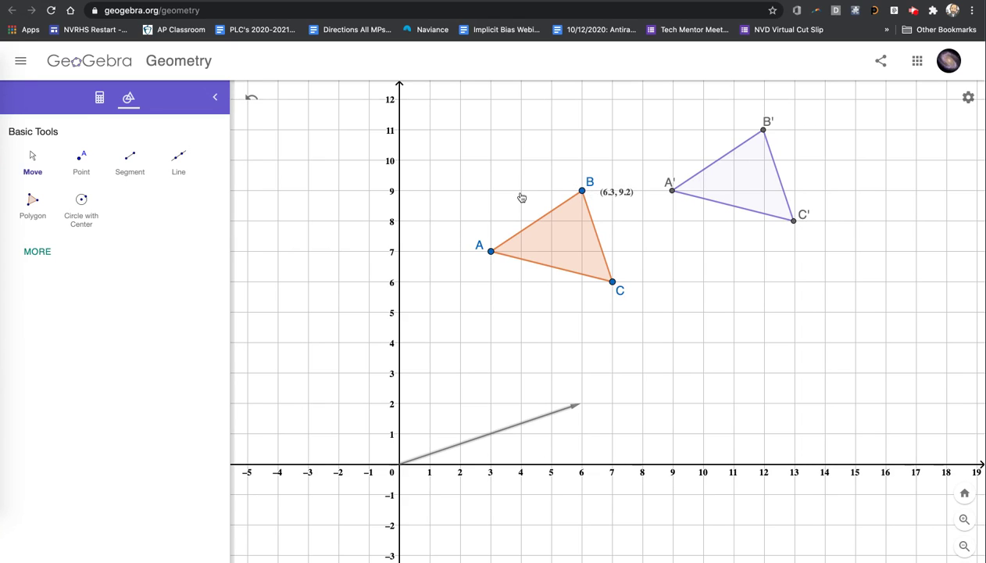
Step: Enter Vector(A, A') in the algebra view to create vector v from A to A'
left_click(99, 97)
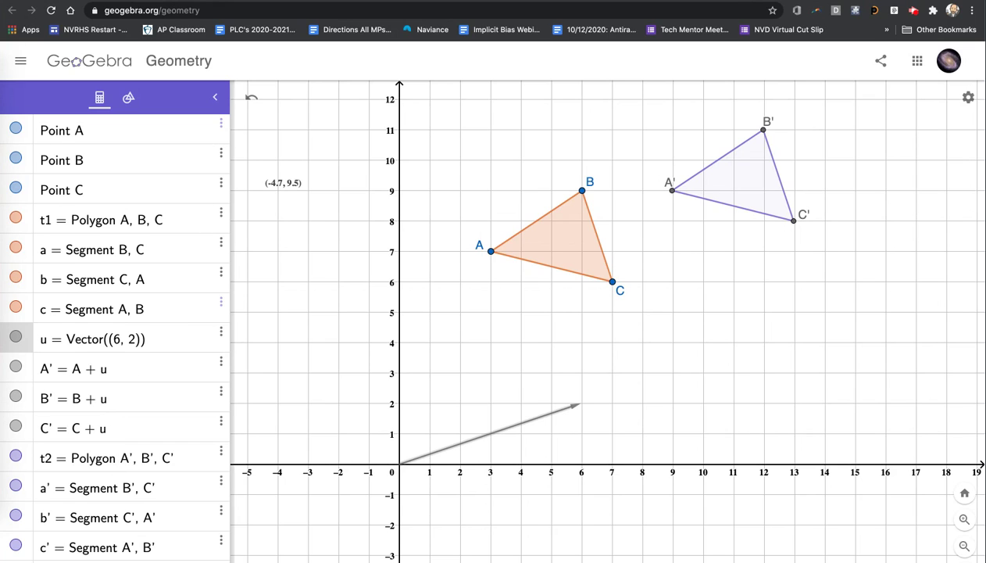
left_click(176, 552)
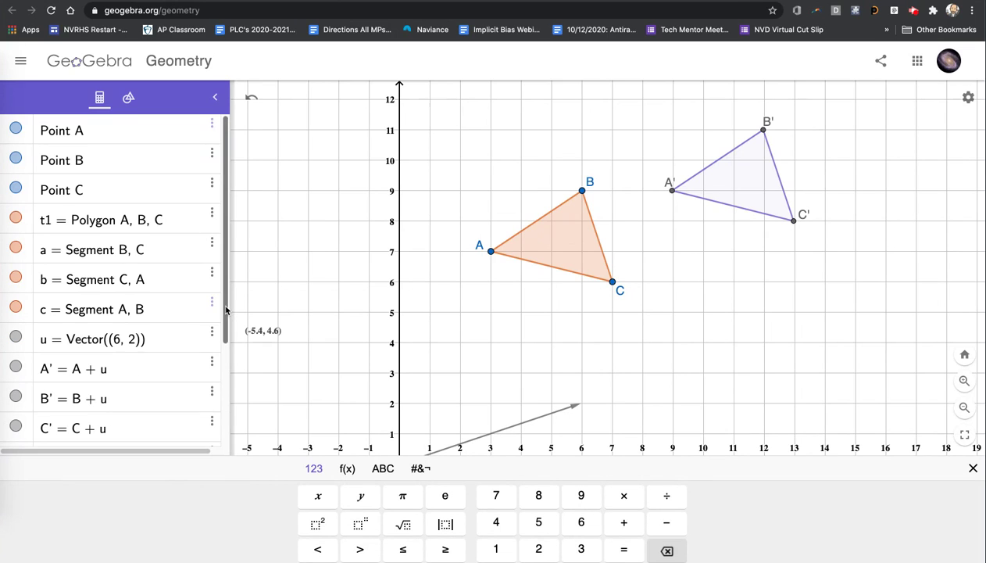
left_click_drag(227, 205, 227, 307)
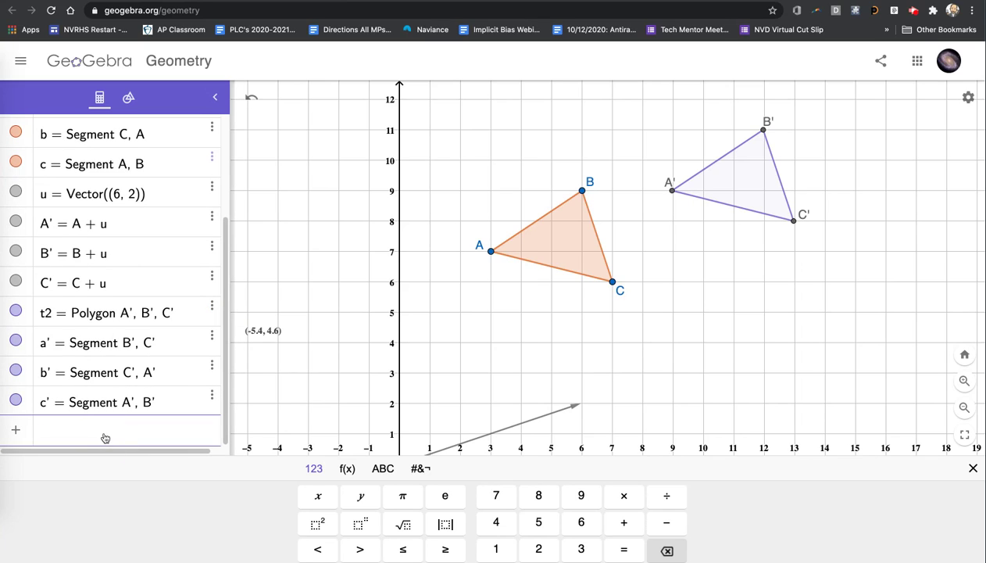
type("vector")
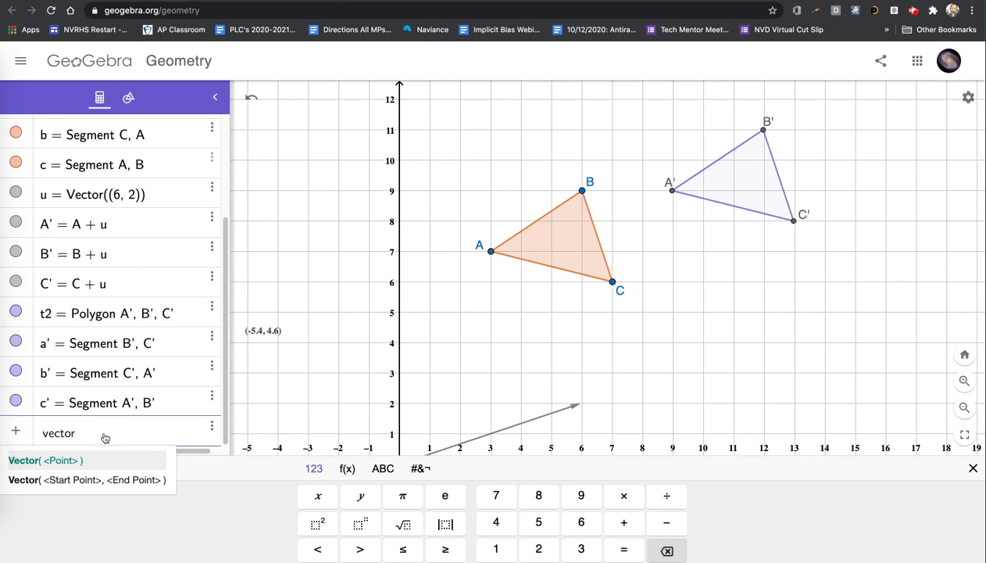
left_click(80, 483)
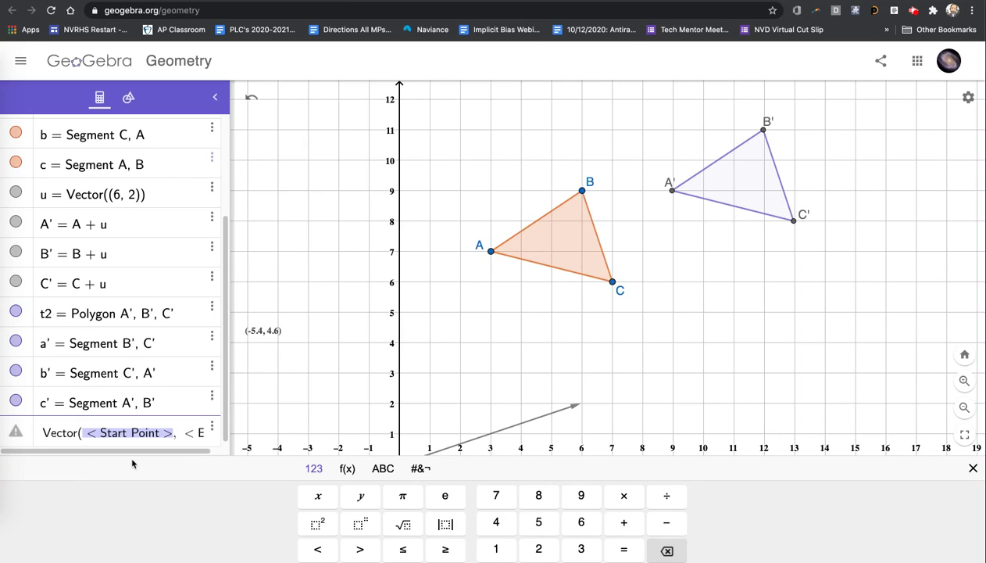
type("A,")
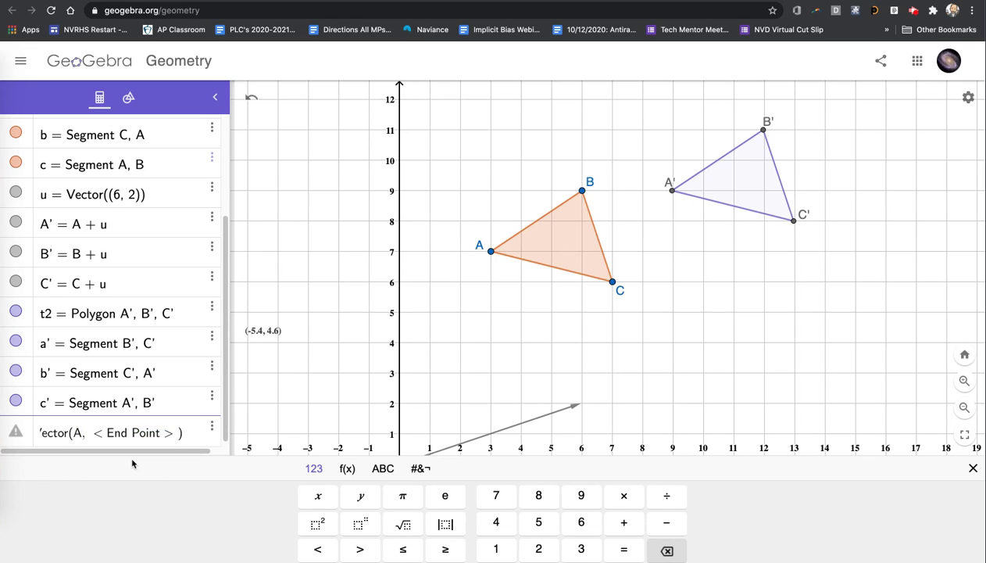
key("Tab")
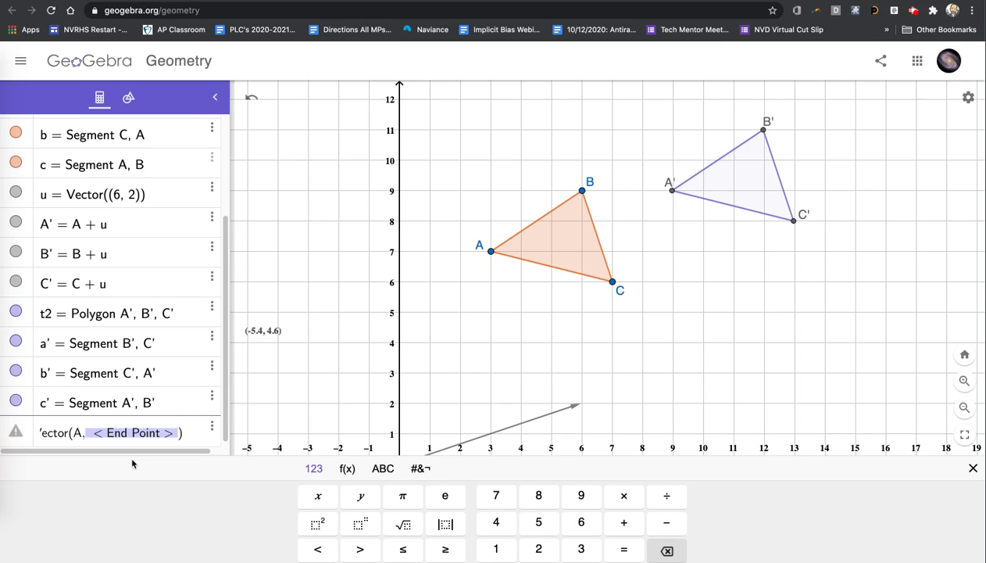
type("A'")
key("Return")
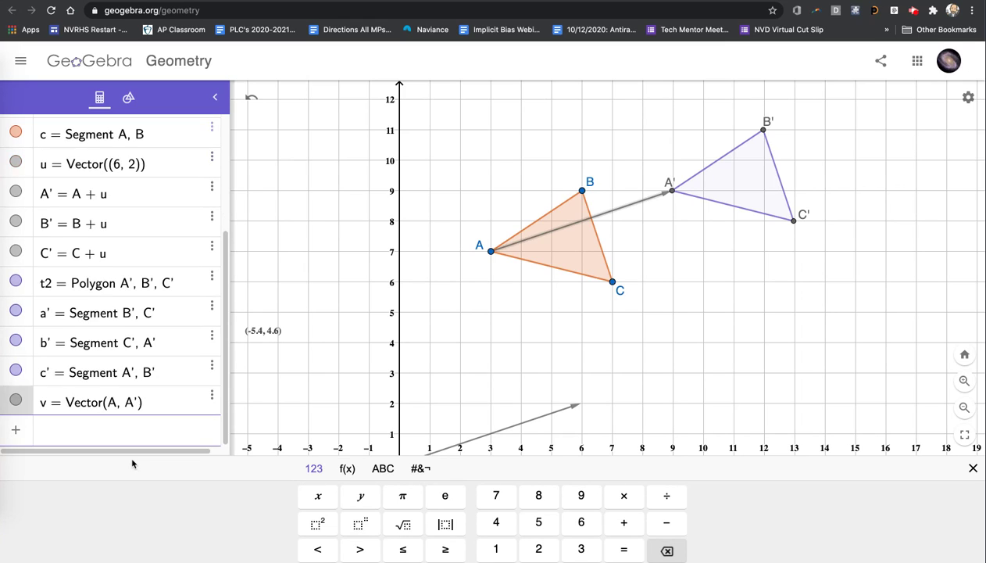
Step: Give vector v a dashed line style and red colour
left_click(613, 214)
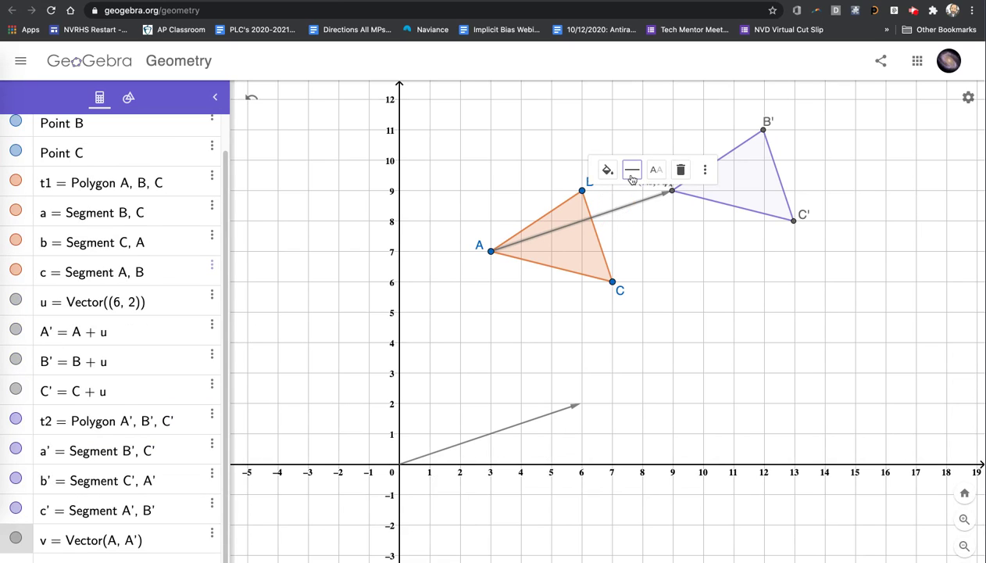
left_click(632, 171)
left_click(650, 195)
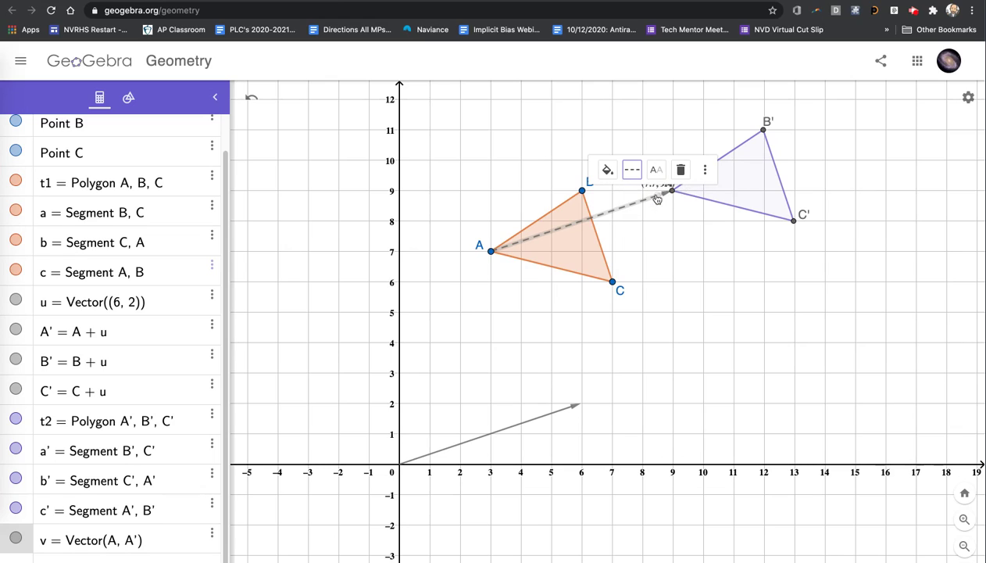
left_click(610, 175)
left_click(656, 192)
left_click(691, 310)
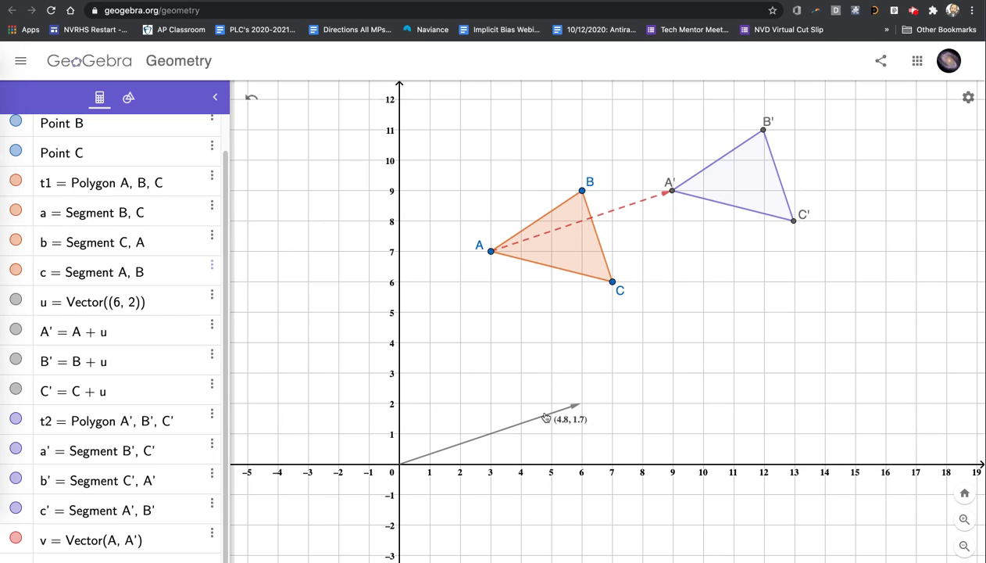
Step: Enter Vector(B, B') to create vector w from B to its image B'
left_click(165, 554)
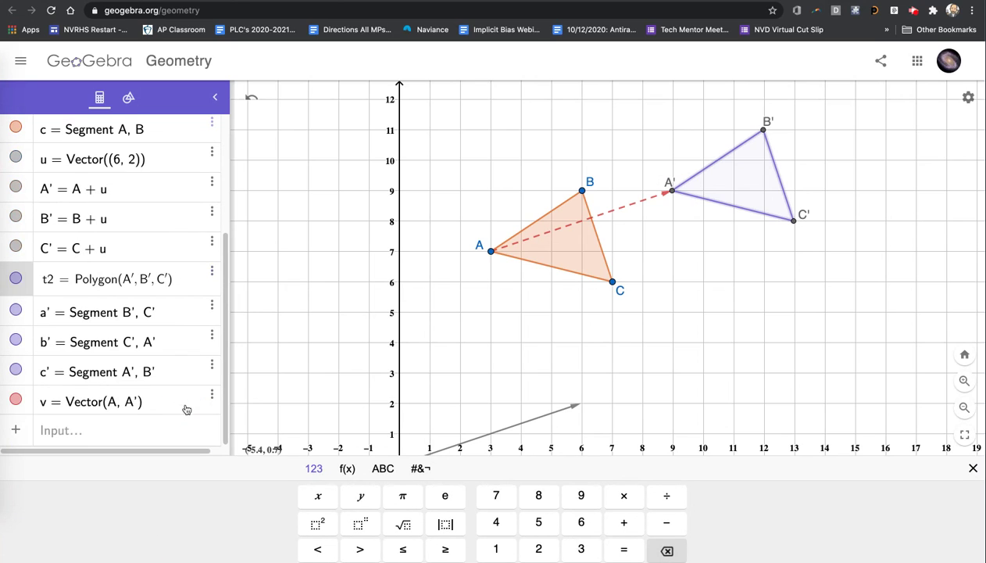
left_click(133, 434)
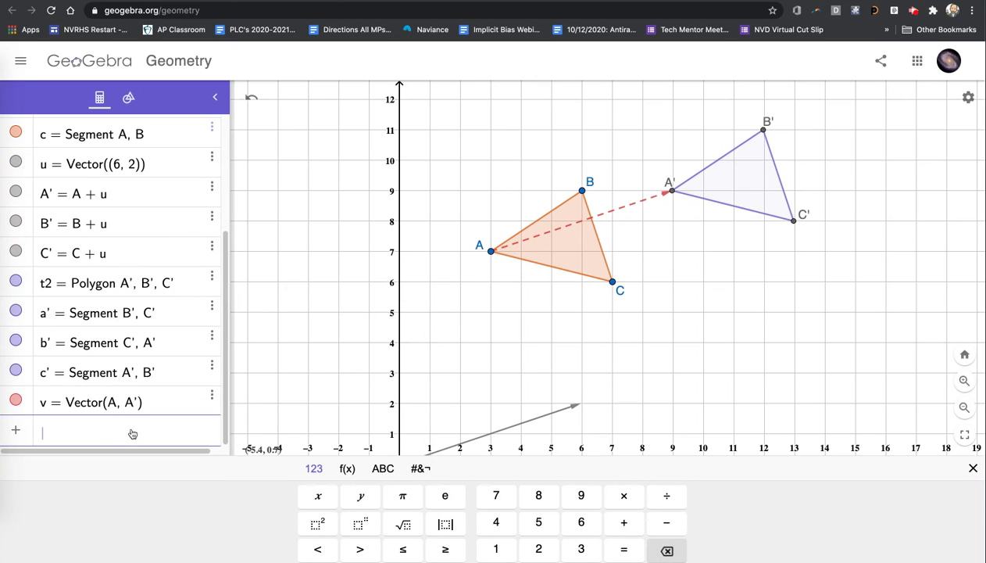
type("vector")
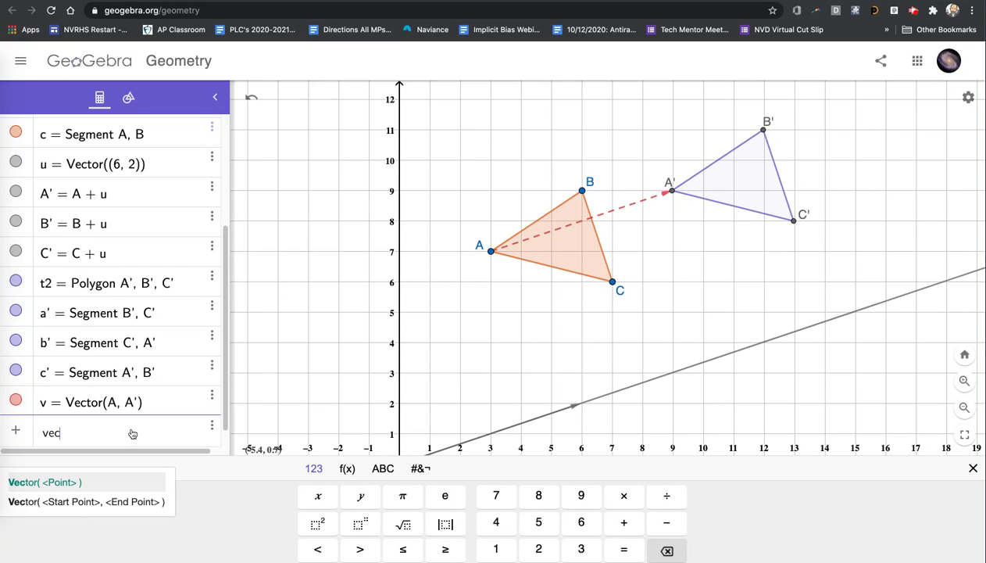
left_click(88, 501)
type("B")
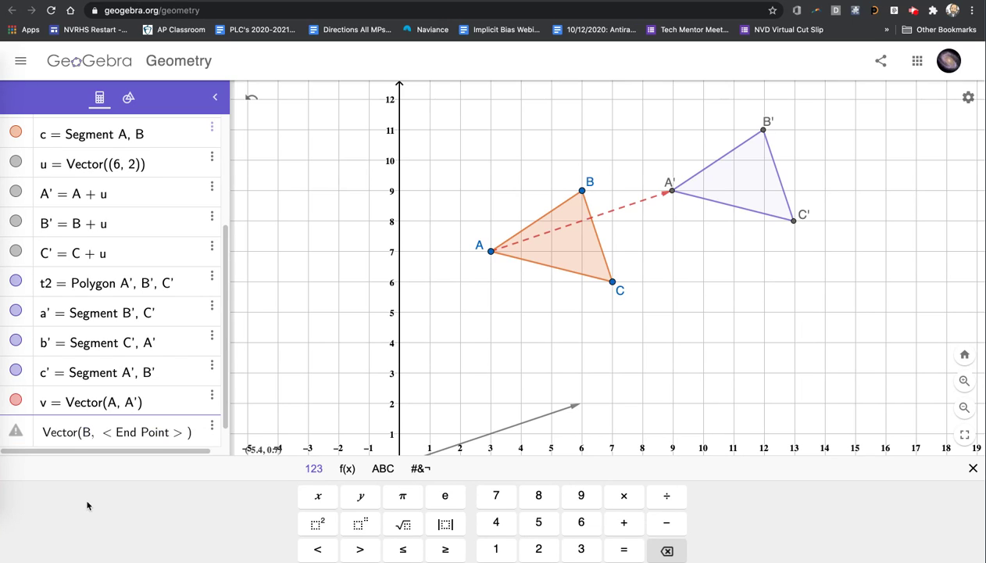
key("Tab")
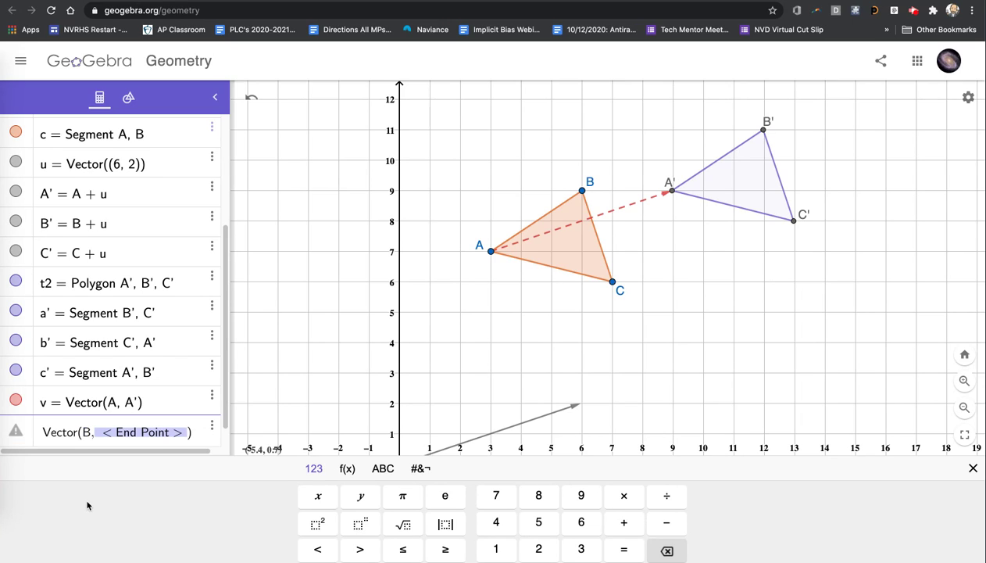
type("B'")
key("Return")
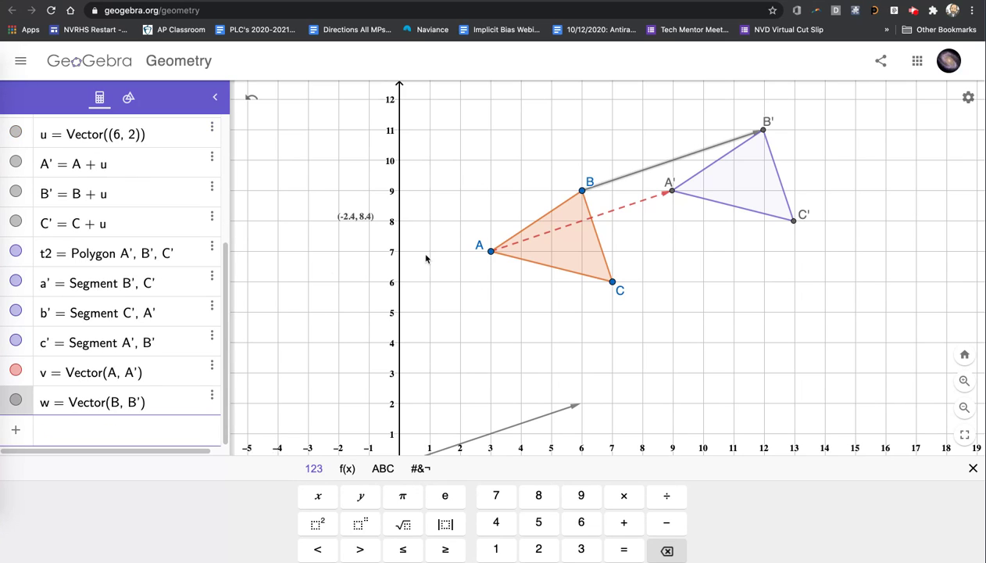
Step: Make vector w dashed and red
left_click(656, 168)
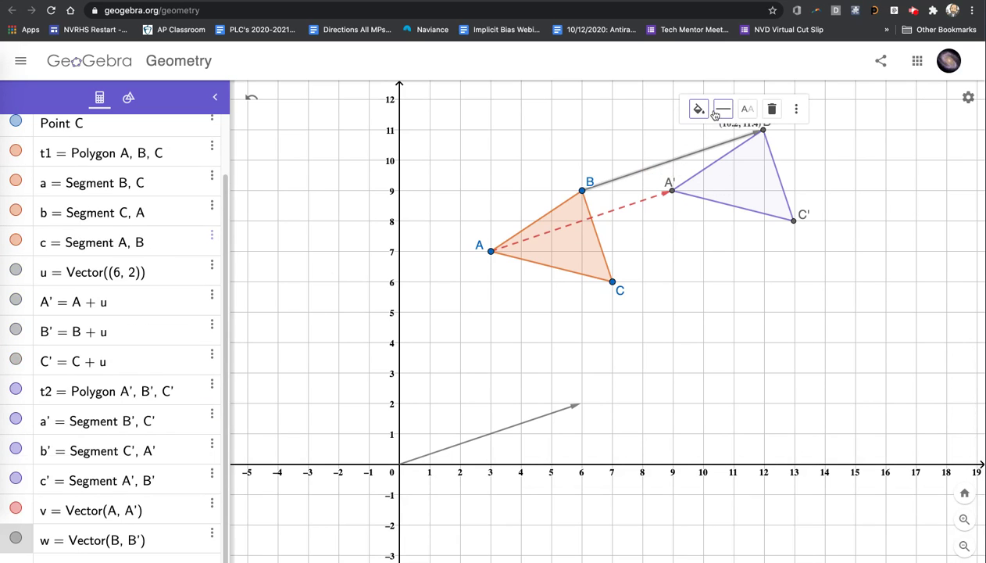
left_click(723, 109)
left_click(747, 135)
left_click(699, 109)
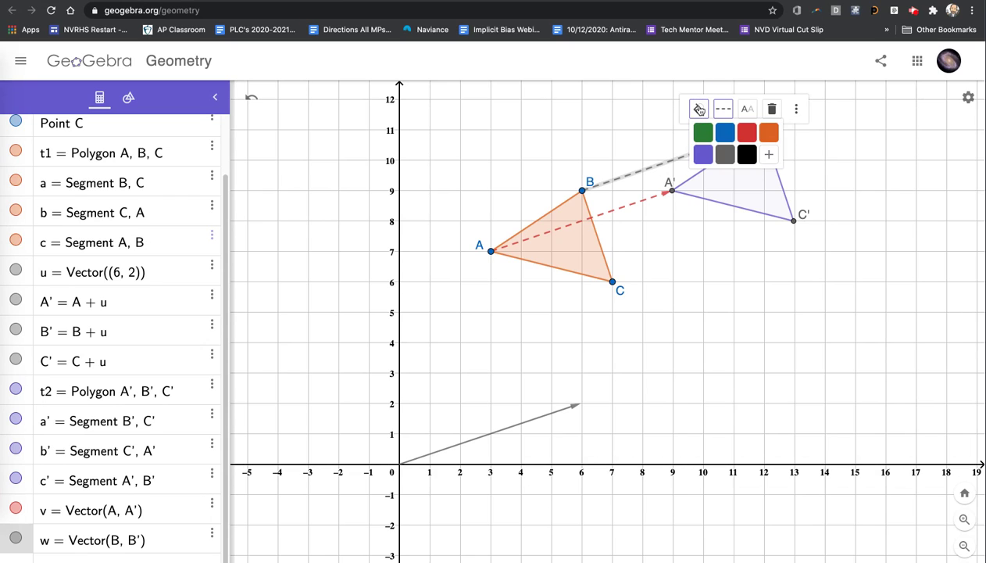
left_click(748, 133)
left_click(715, 297)
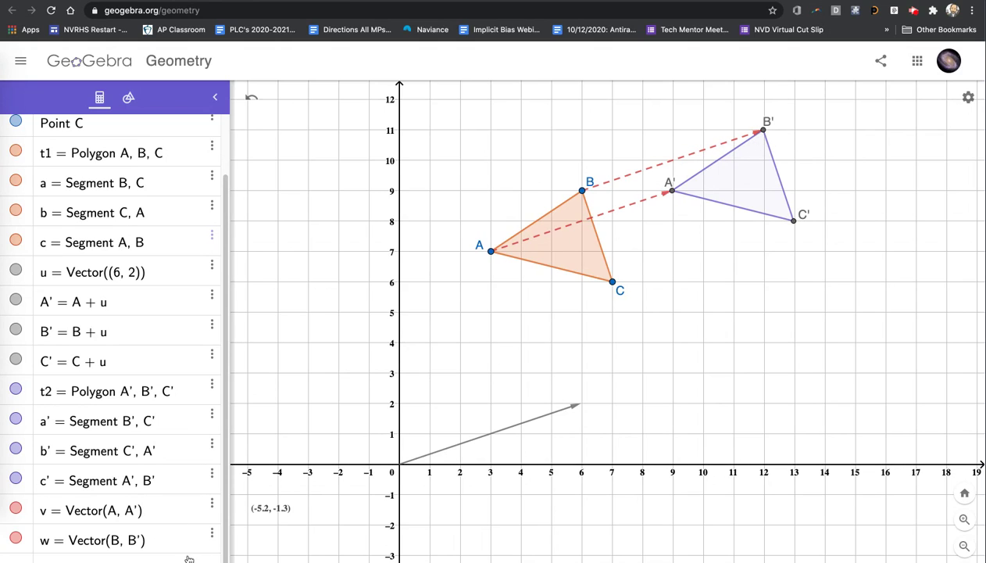
Step: Enter Vector(C, C') to create vector d from C to its image C'
left_click(159, 506)
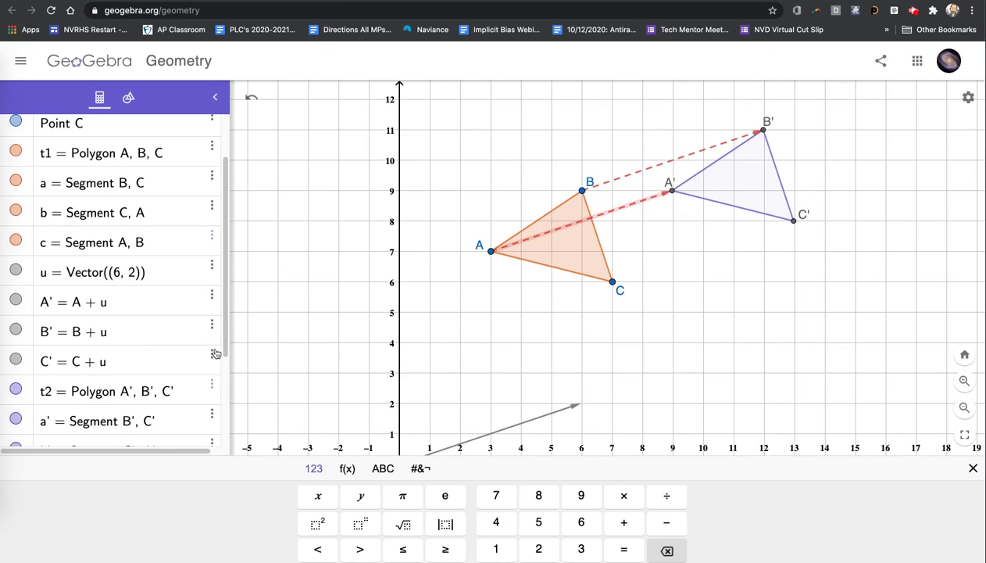
scroll(227, 340, "down", 4)
left_click(115, 421)
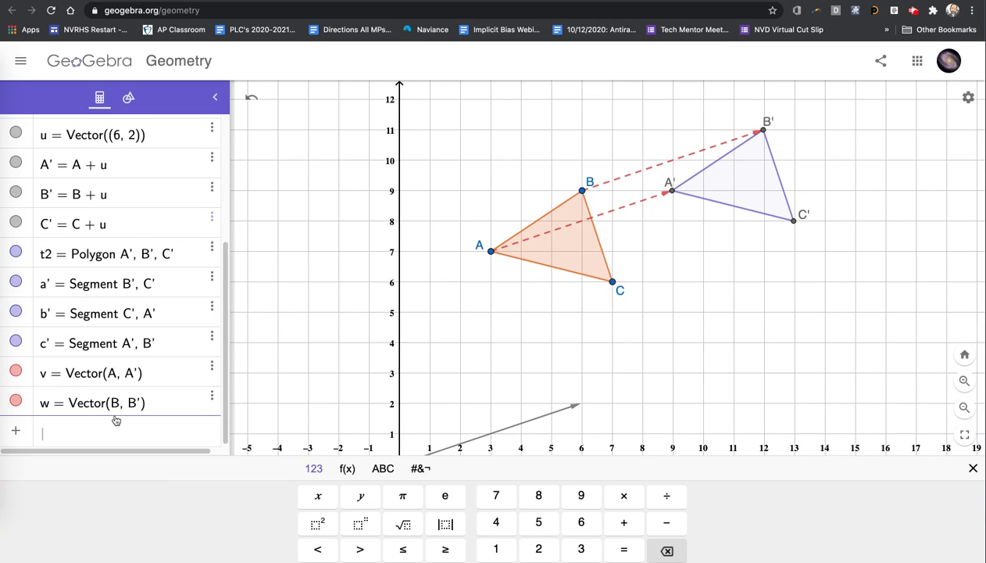
type("vector")
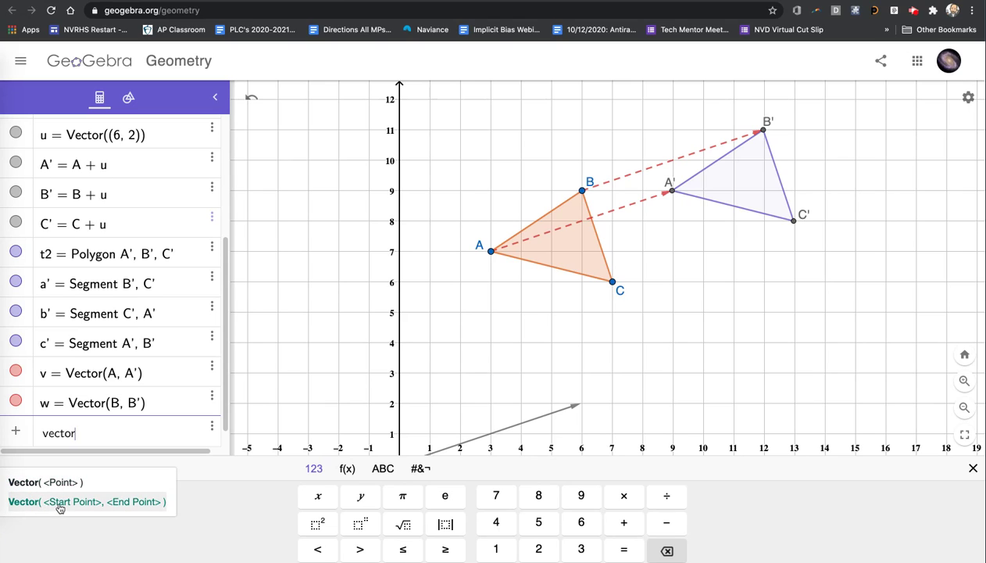
left_click(59, 506)
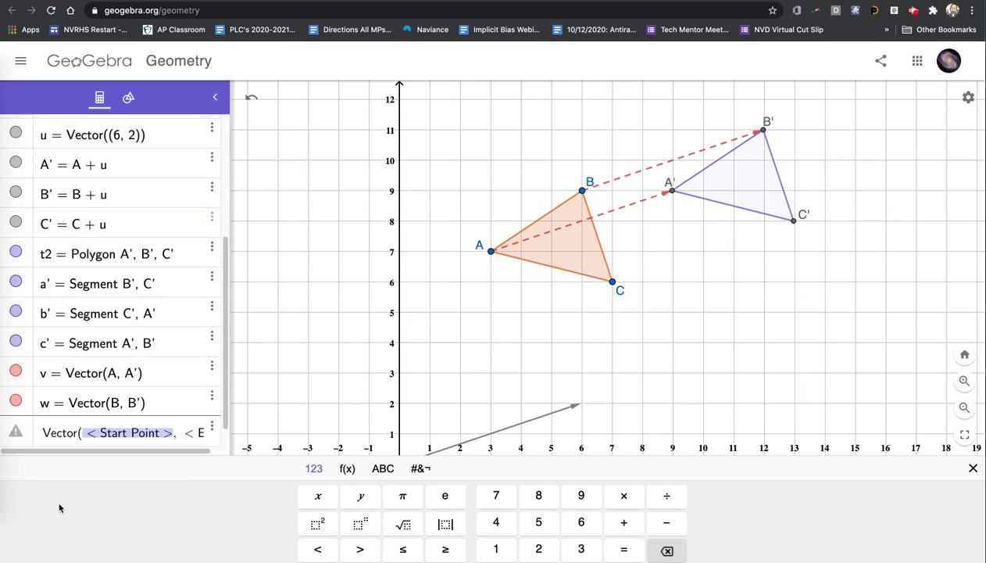
type("C,")
key("Tab")
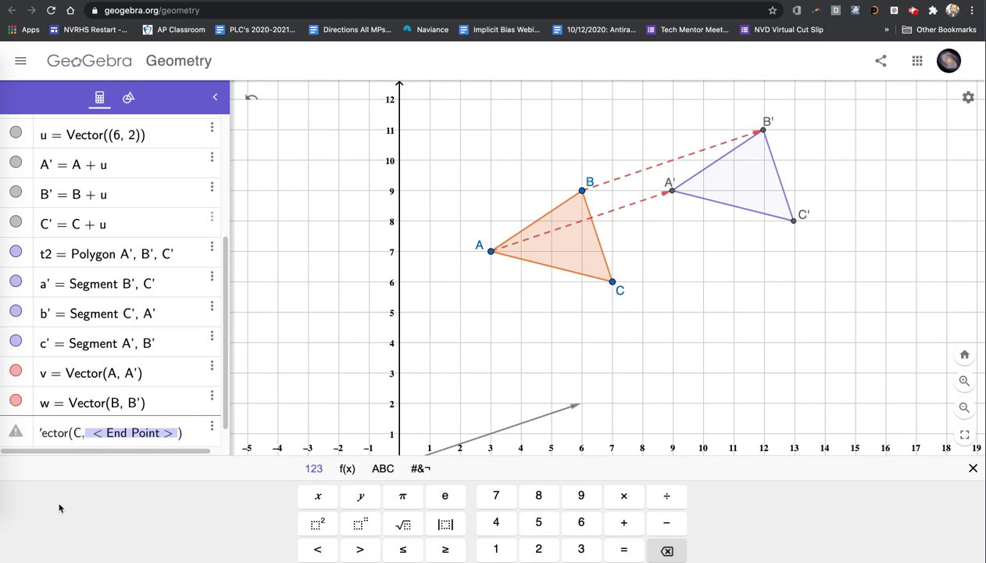
type("C'")
key("Return")
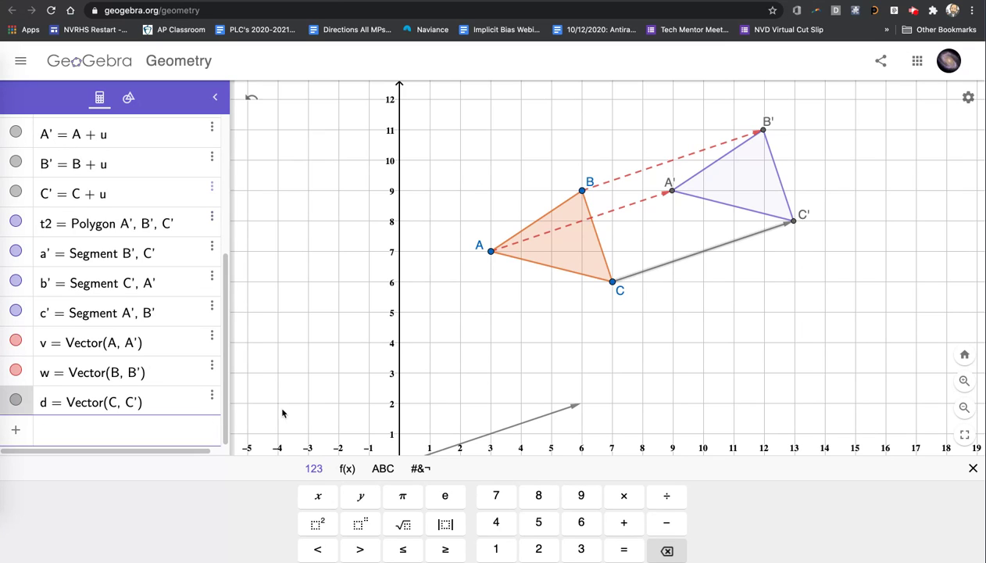
Step: Make vector d dashed and red
left_click(691, 260)
right_click(691, 260)
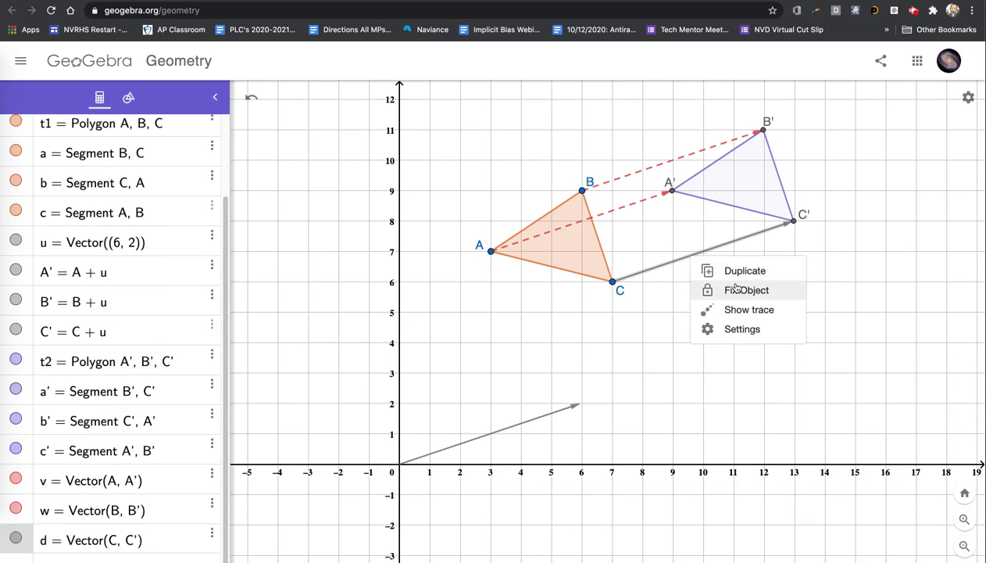
key("Escape")
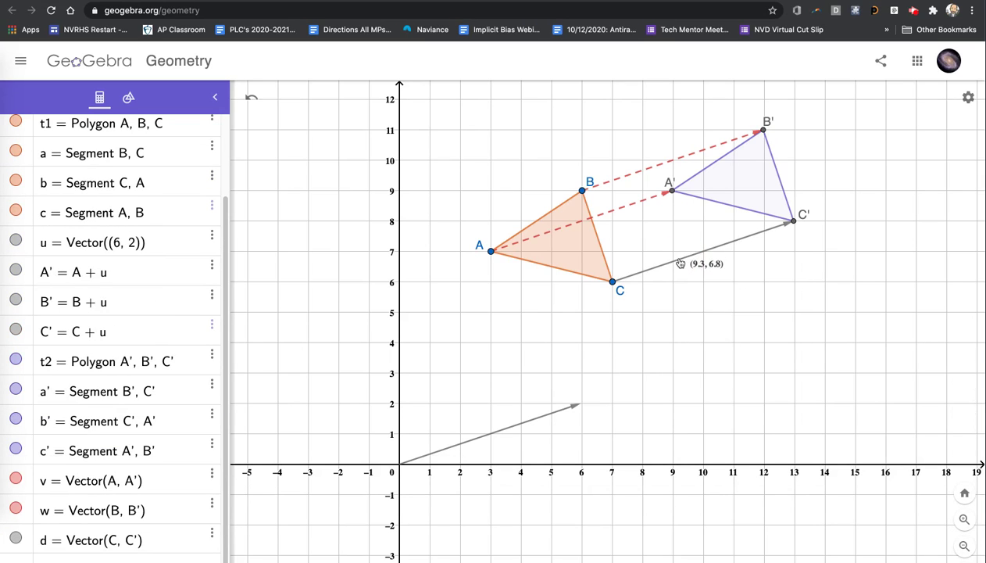
left_click(691, 262)
left_click(753, 200)
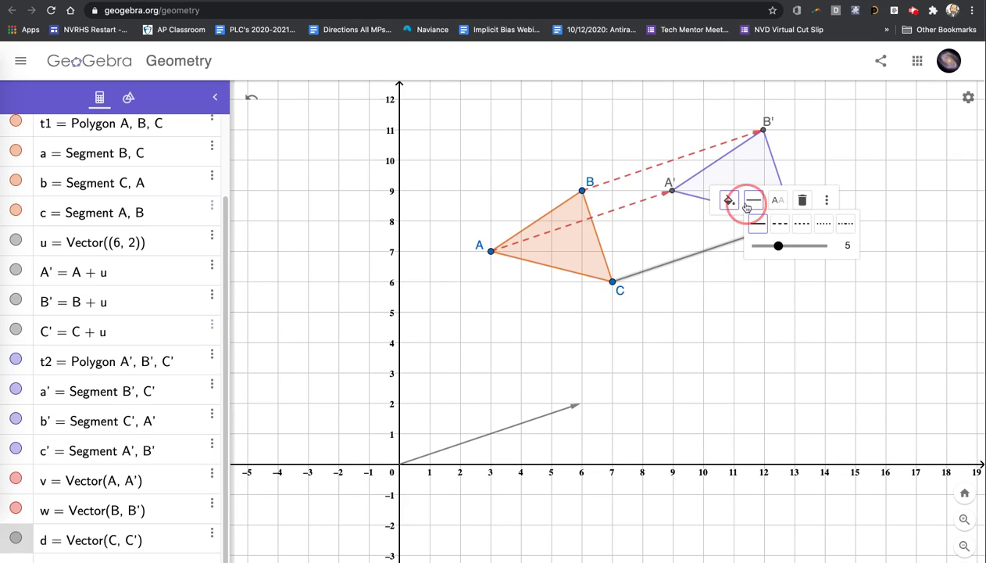
left_click(779, 225)
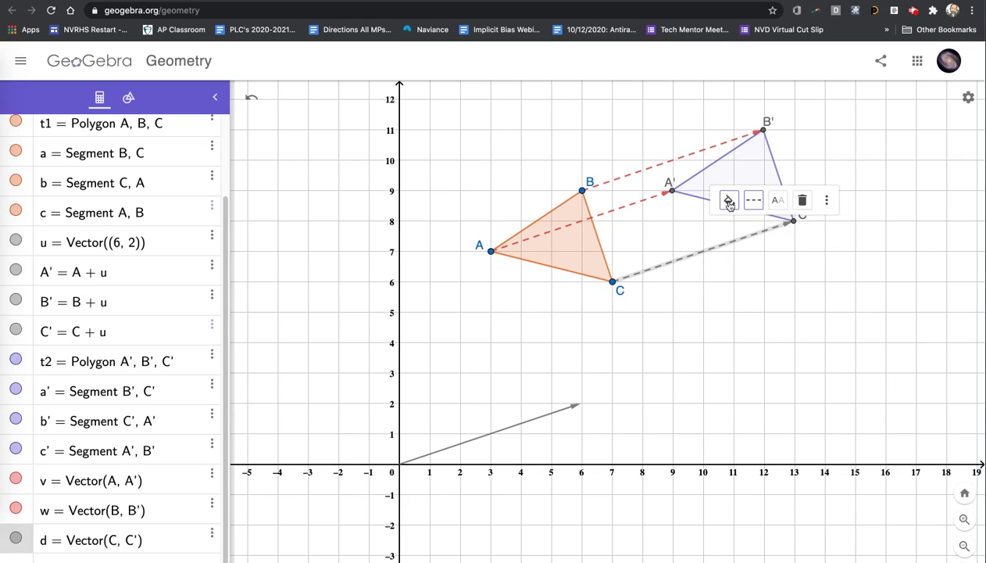
left_click(727, 200)
left_click(773, 227)
key("Escape")
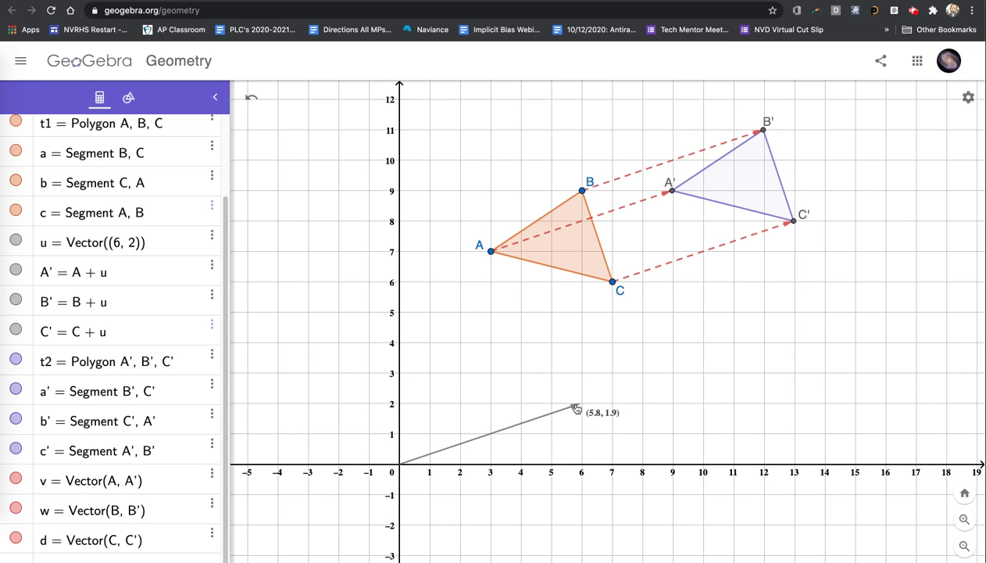
Step: Drag vector u's tip down-left, then far right to (8.9, 1), moving A'B'C' along
left_click_drag(576, 408, 306, 528)
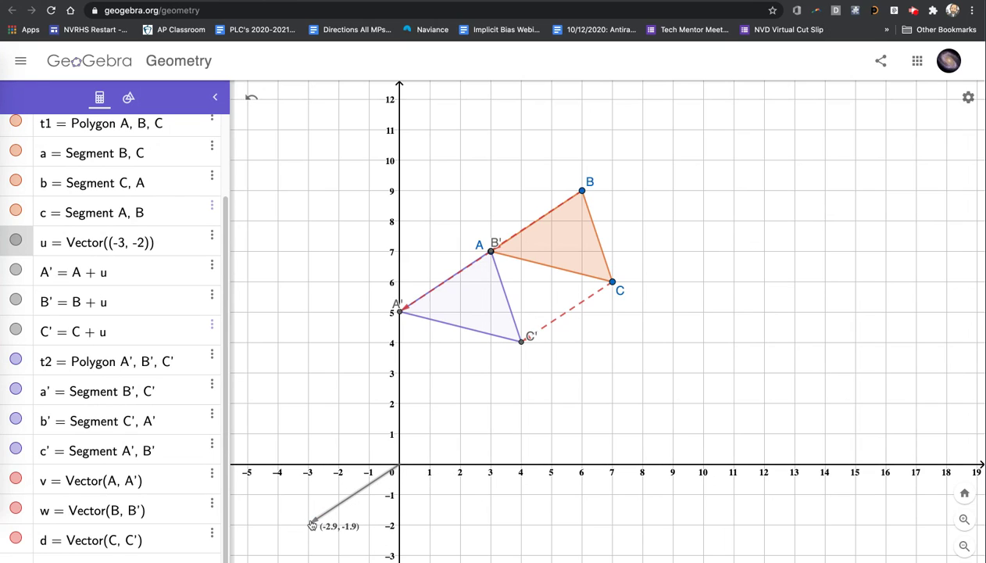
left_click_drag(312, 526, 674, 434)
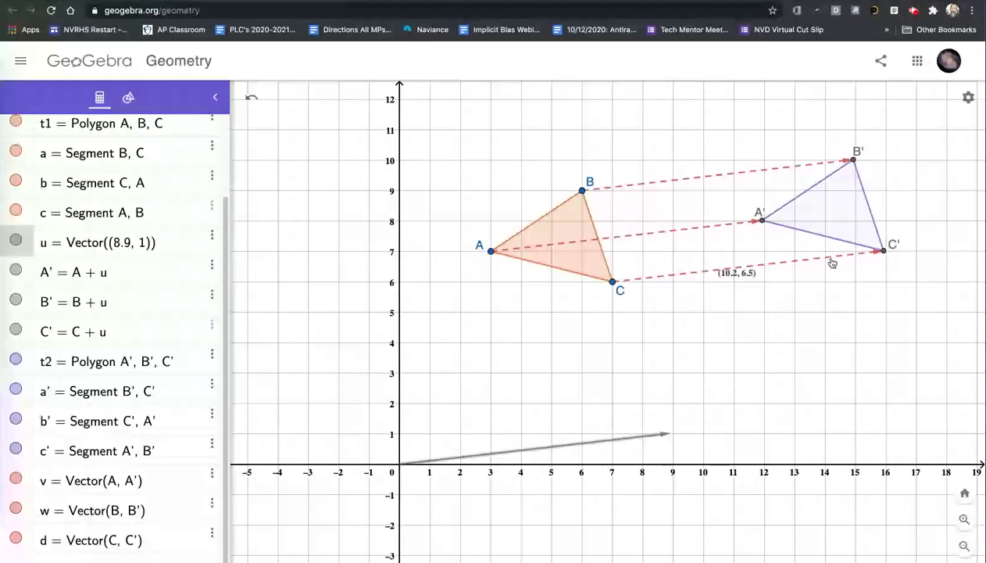